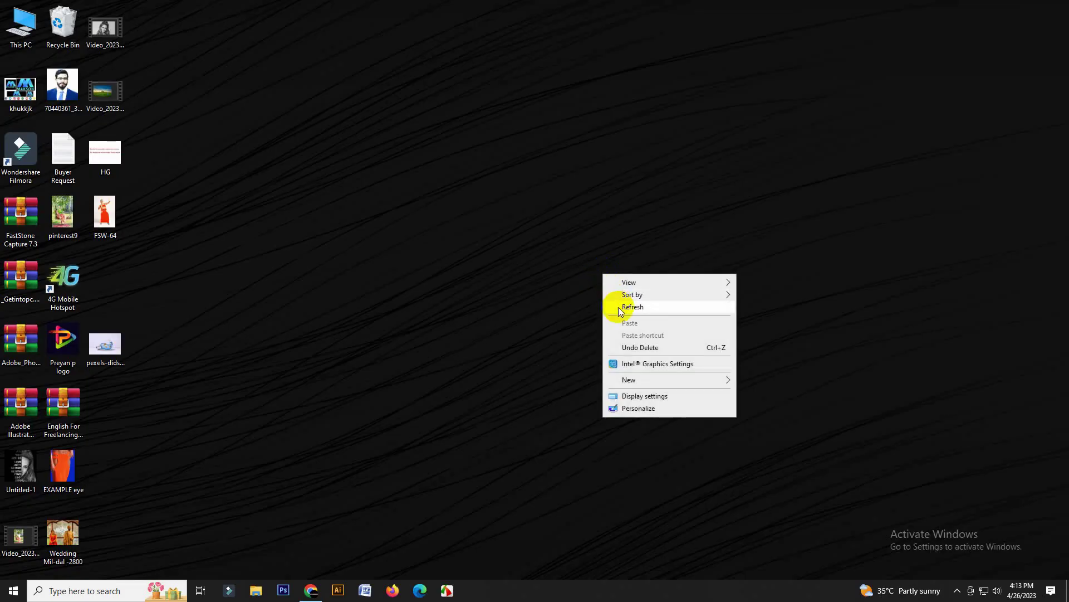
Step: Refresh the Windows desktop from its right-click menu
right_click(618, 307)
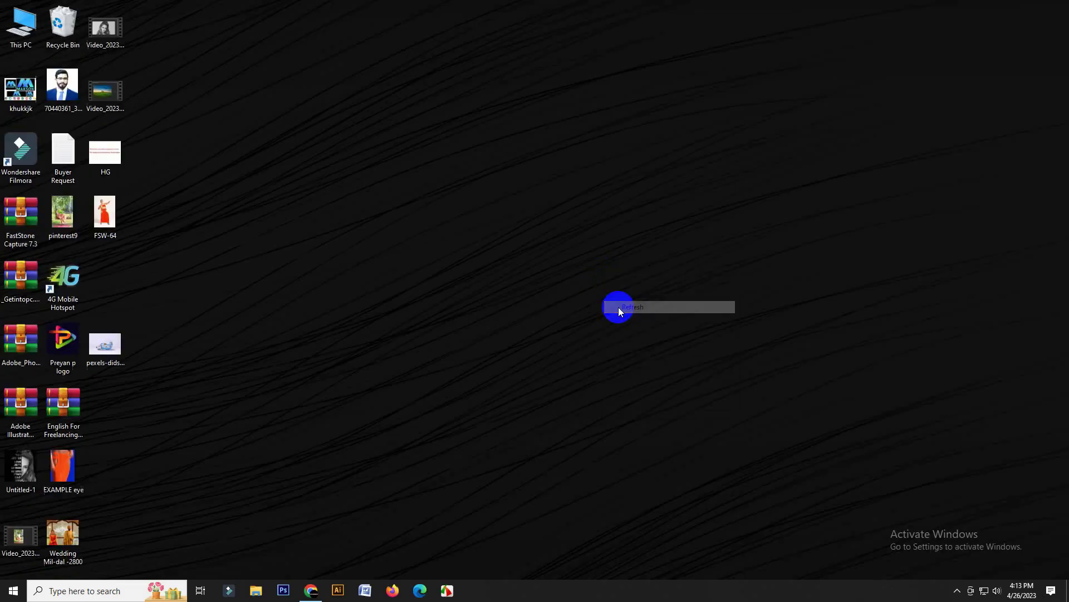
left_click(635, 339)
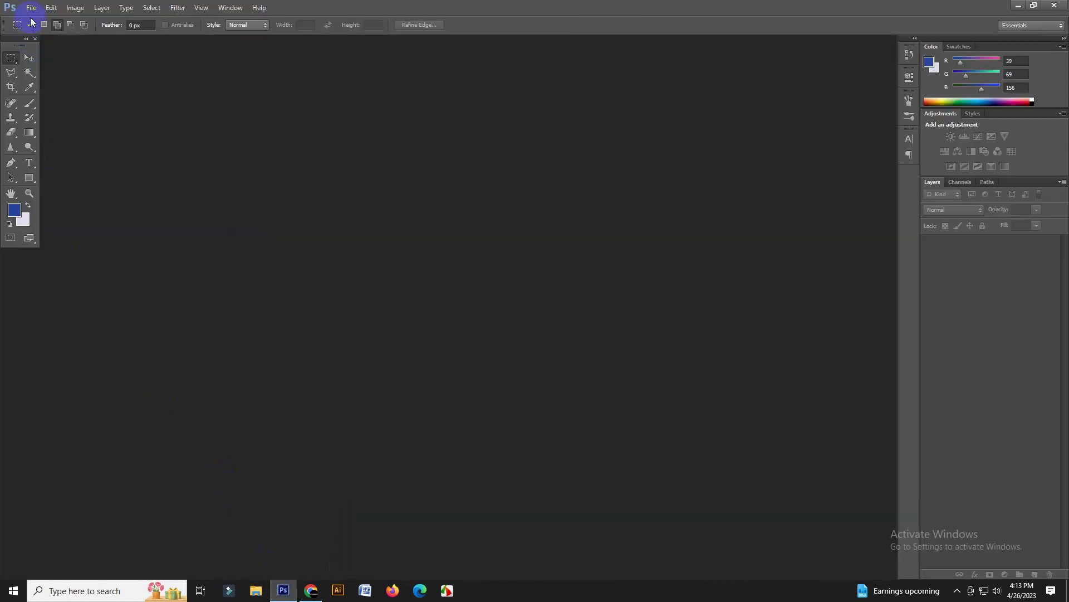
Step: Open pexels-dids-1616472 from Downloads, accepting the Camera Raw settings
left_click(31, 8)
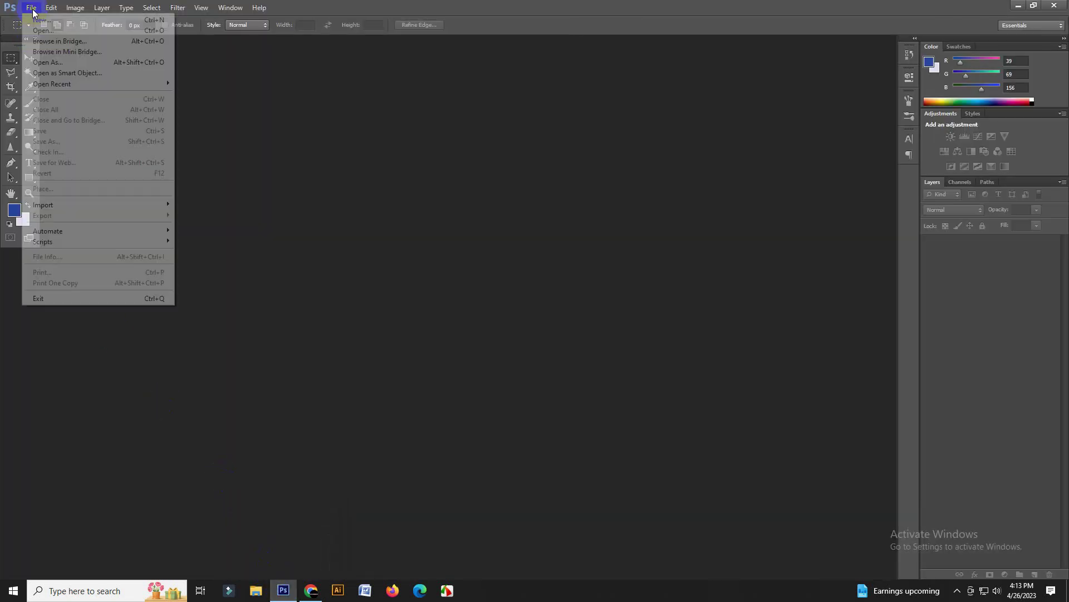
left_click(41, 31)
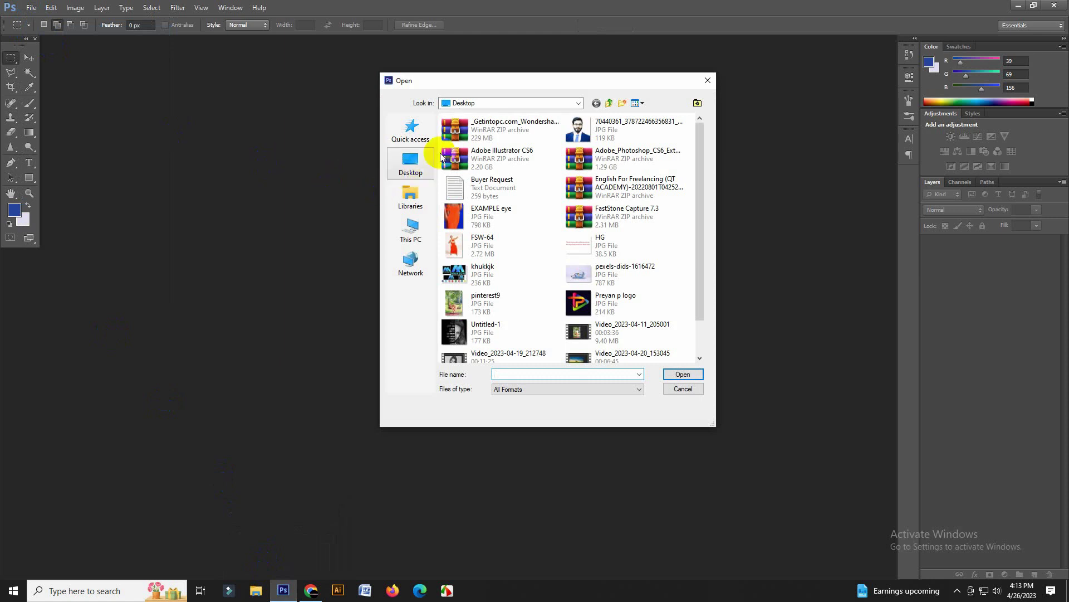
left_click(492, 102)
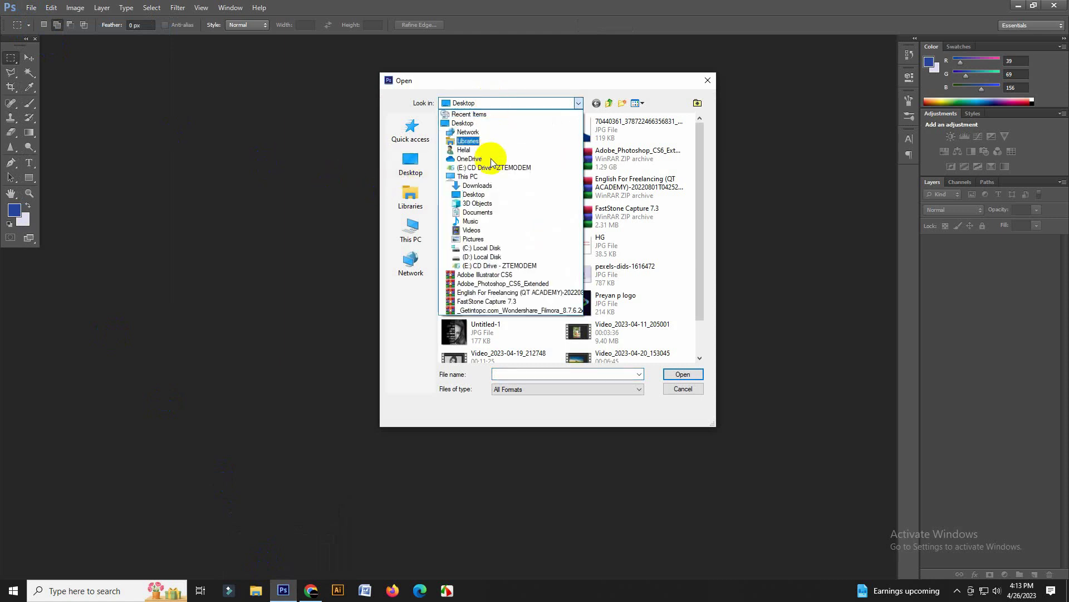
left_click(490, 181)
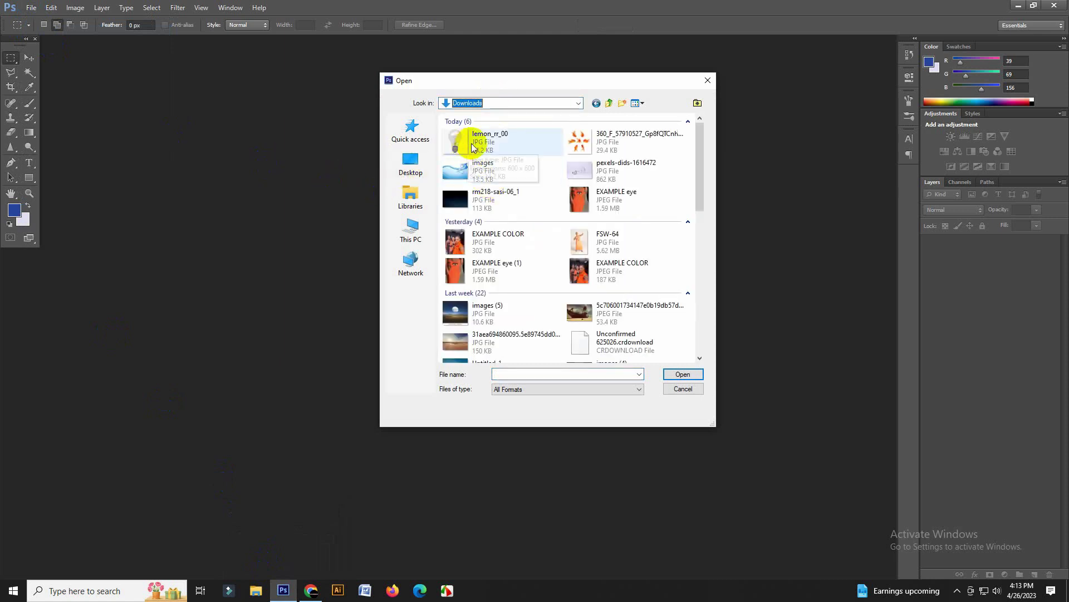
left_click(589, 170)
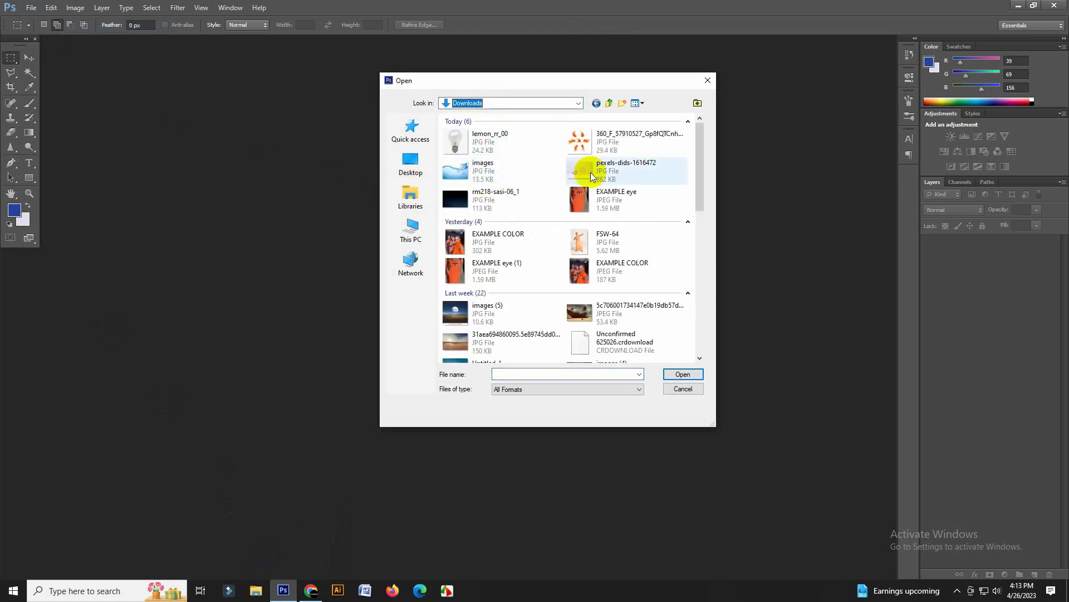
left_click(683, 373)
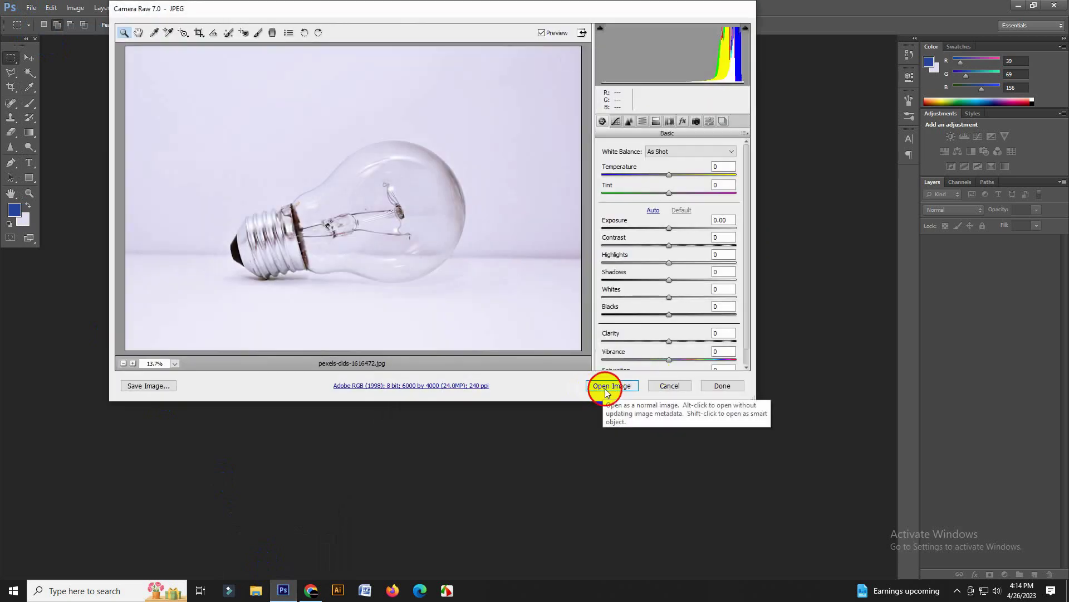
left_click(606, 390)
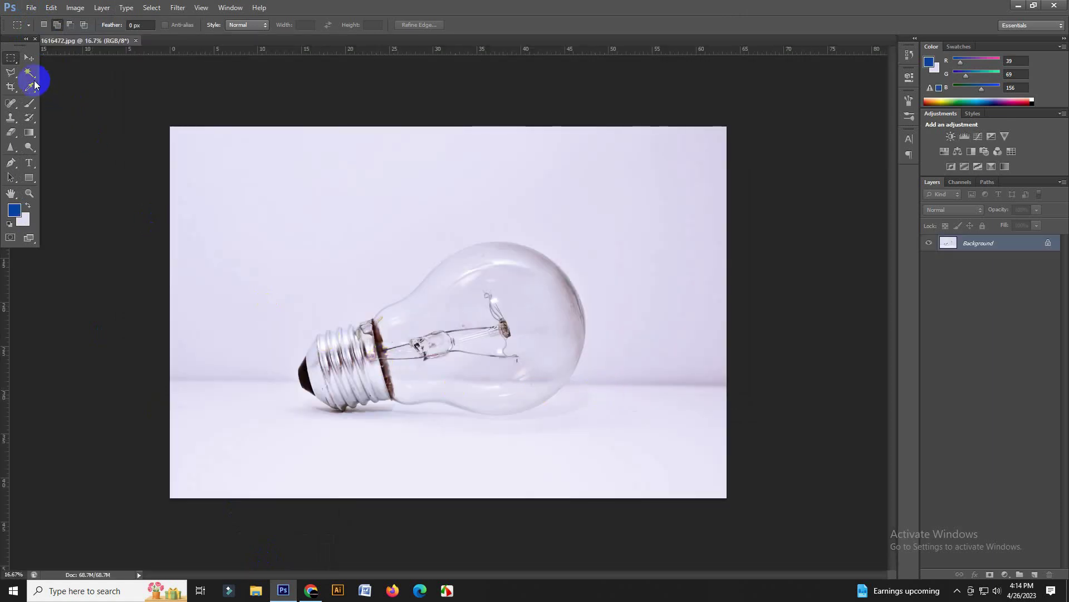
Step: Quick-select the bulb's filament and its support wires
left_click_drag(32, 78, 76, 69)
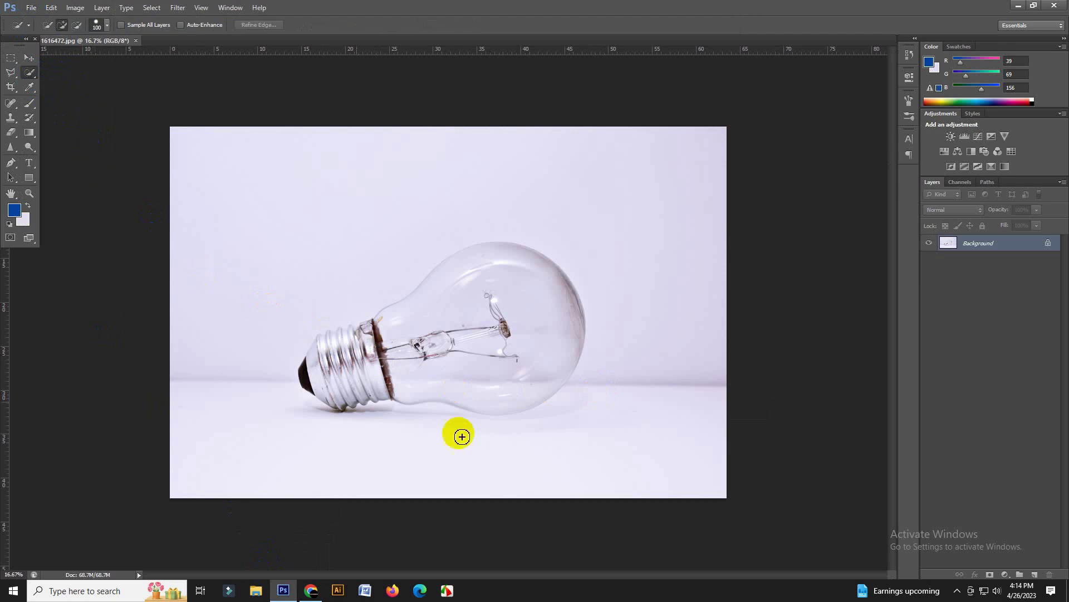
left_click_drag(491, 297, 511, 353)
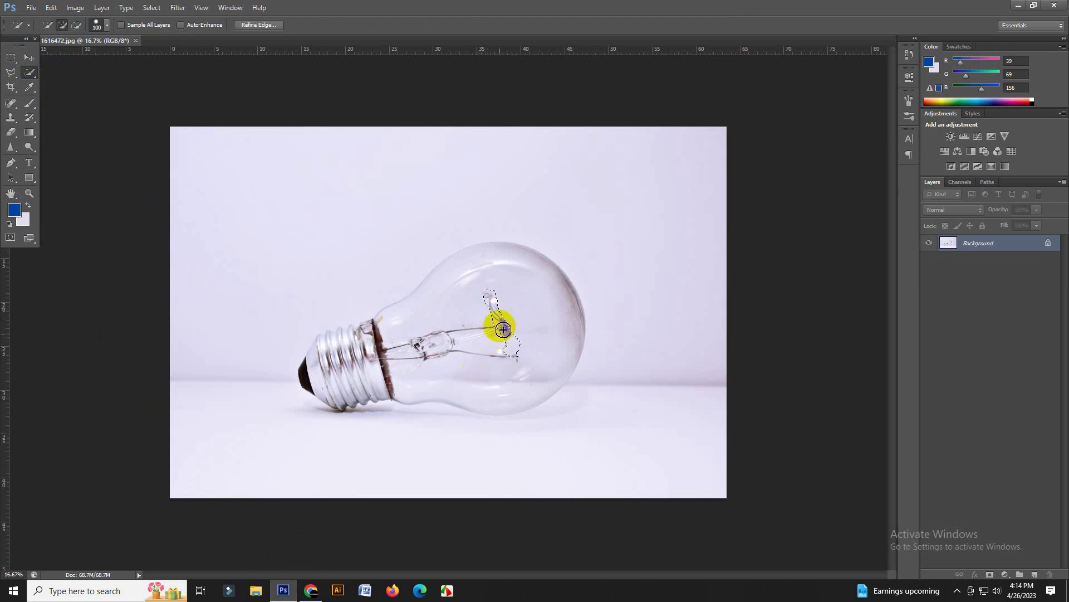
mouse_move(496, 318)
left_mouse_down()
mouse_move(484, 336)
mouse_move(409, 355)
mouse_move(415, 348)
left_mouse_up()
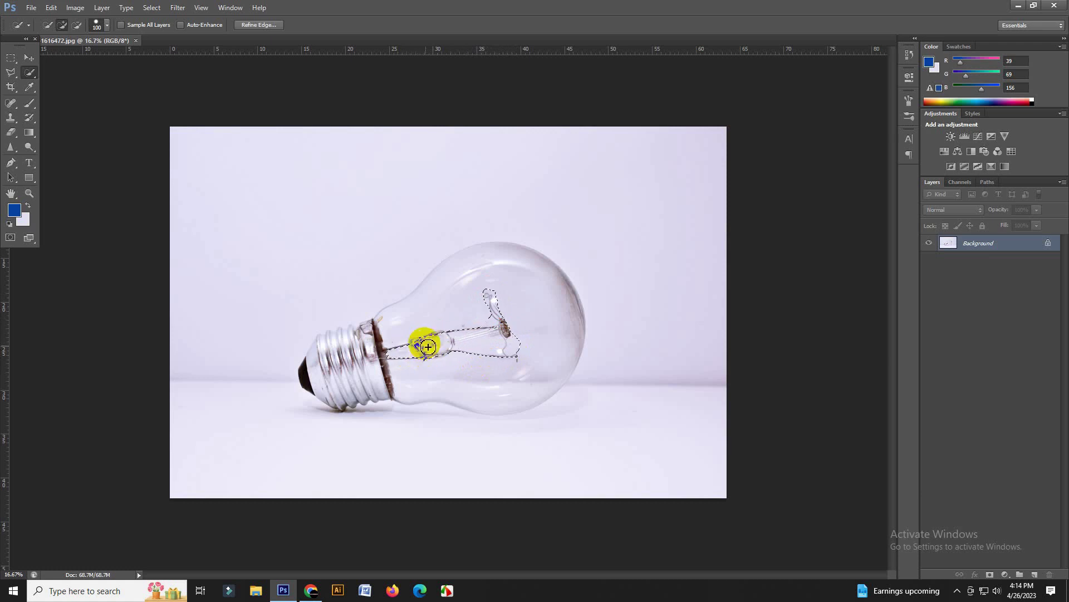
left_click_drag(415, 348, 489, 353)
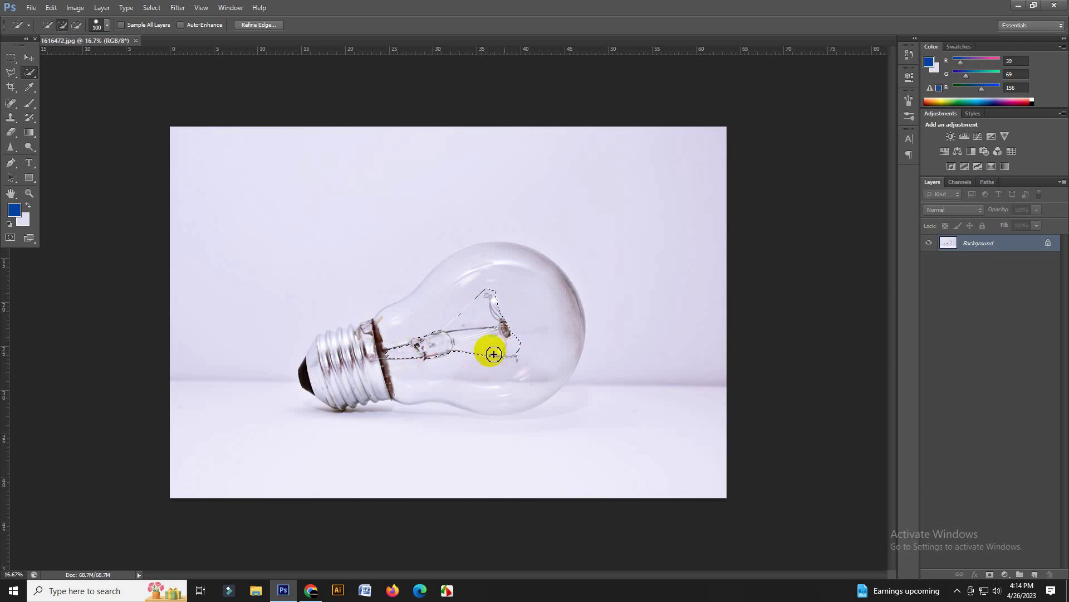
Step: Content-Aware fill the filament selection, then deselect
left_click(54, 8)
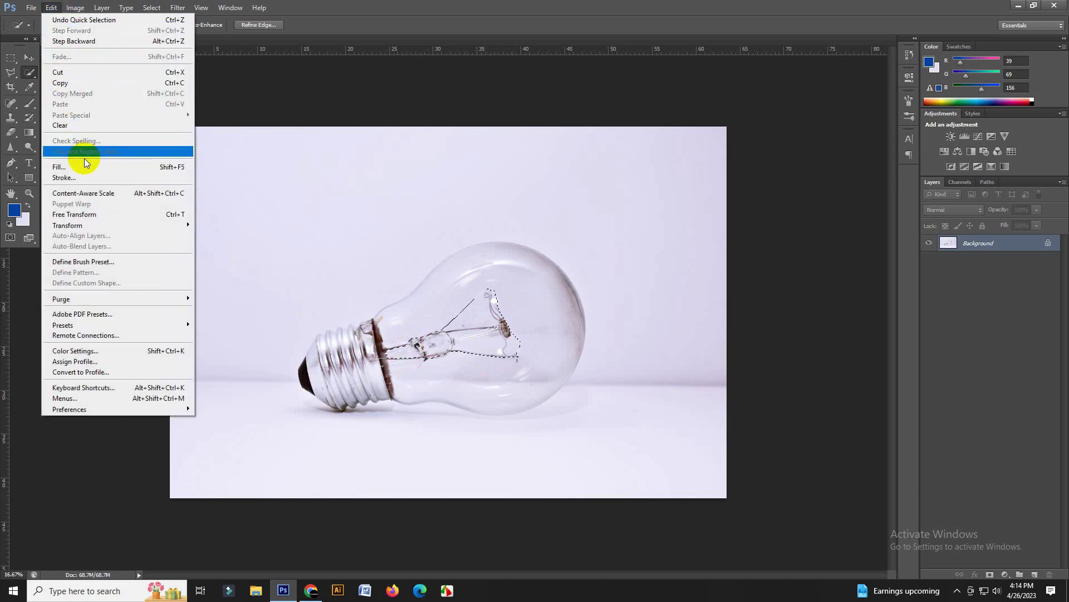
left_click(96, 167)
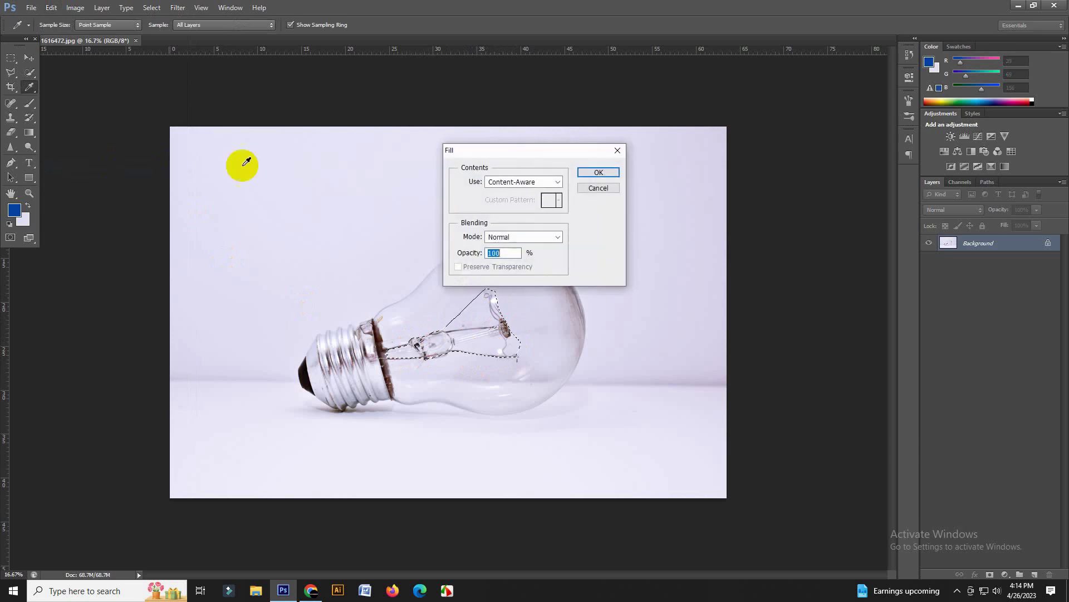
left_click(597, 172)
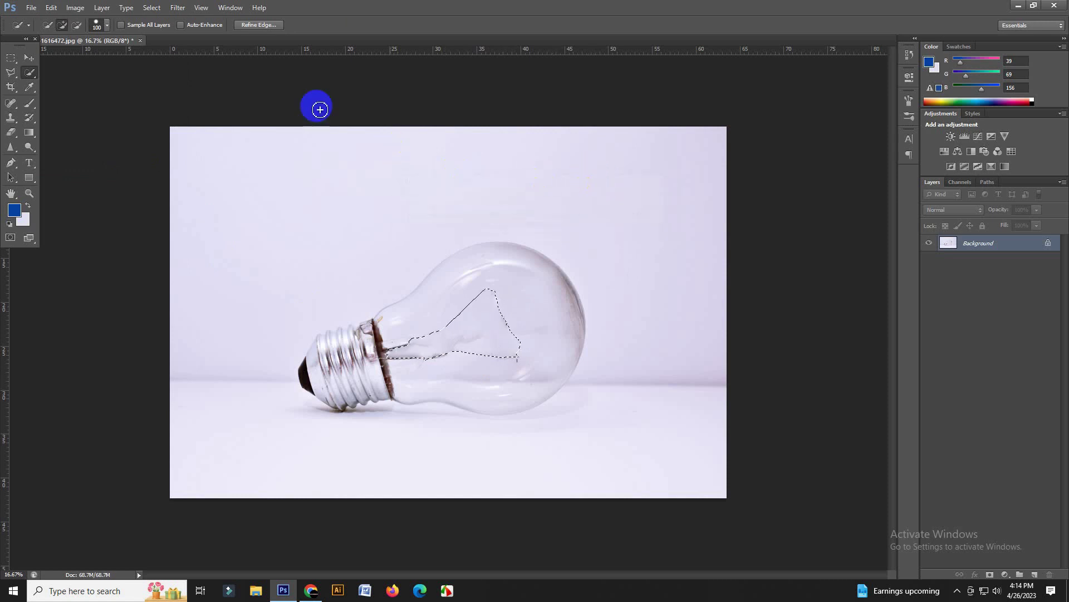
left_click(152, 7)
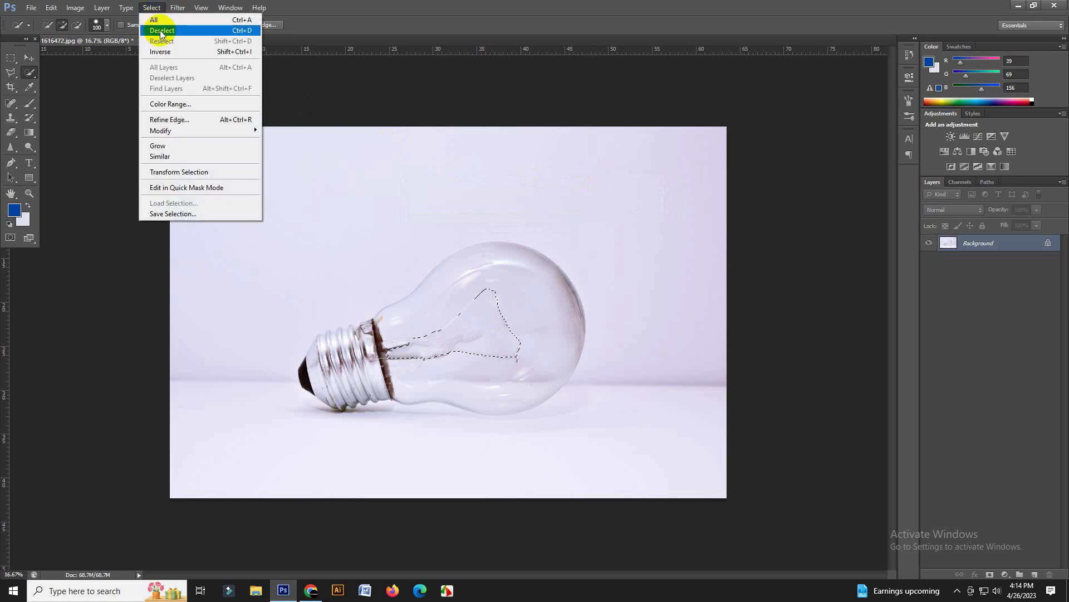
left_click(160, 31)
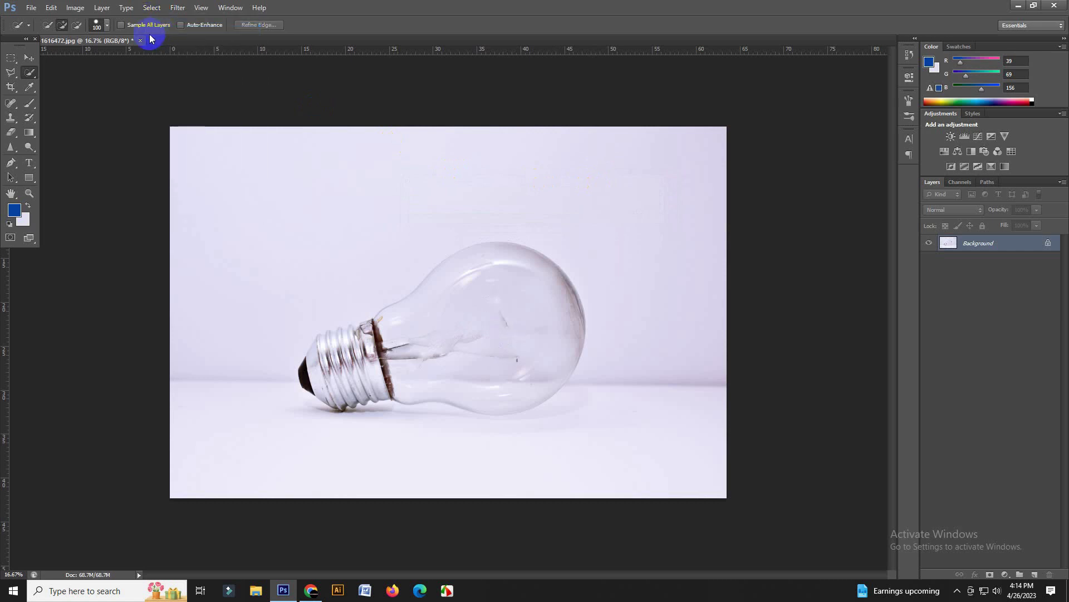
Step: Choose the Brush and sample the light lavender background (d9d9ed) as foreground colour
left_click(31, 104)
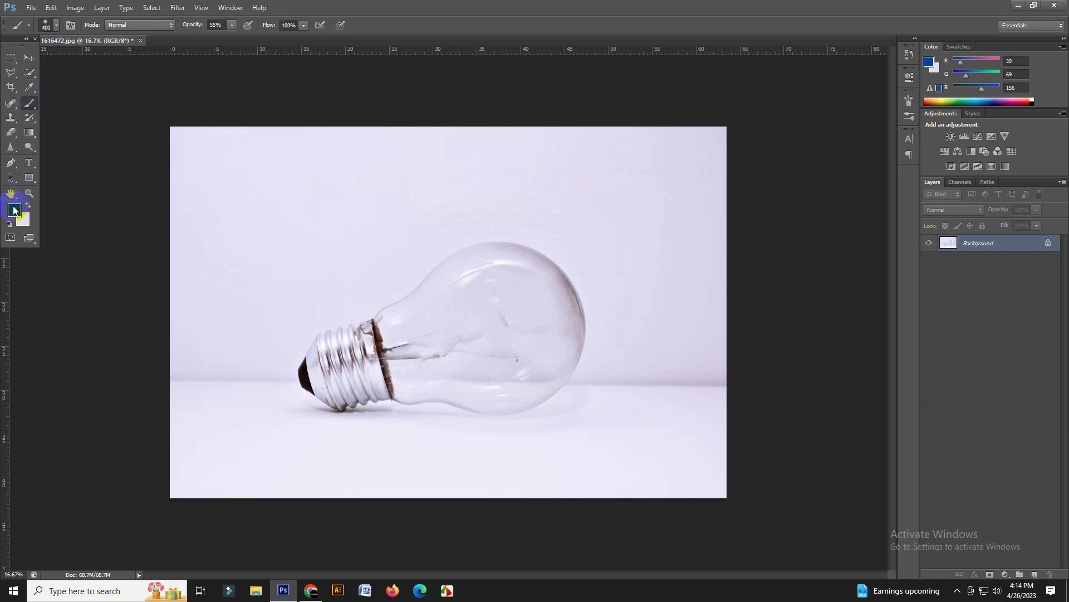
left_click(14, 210)
left_click(461, 301)
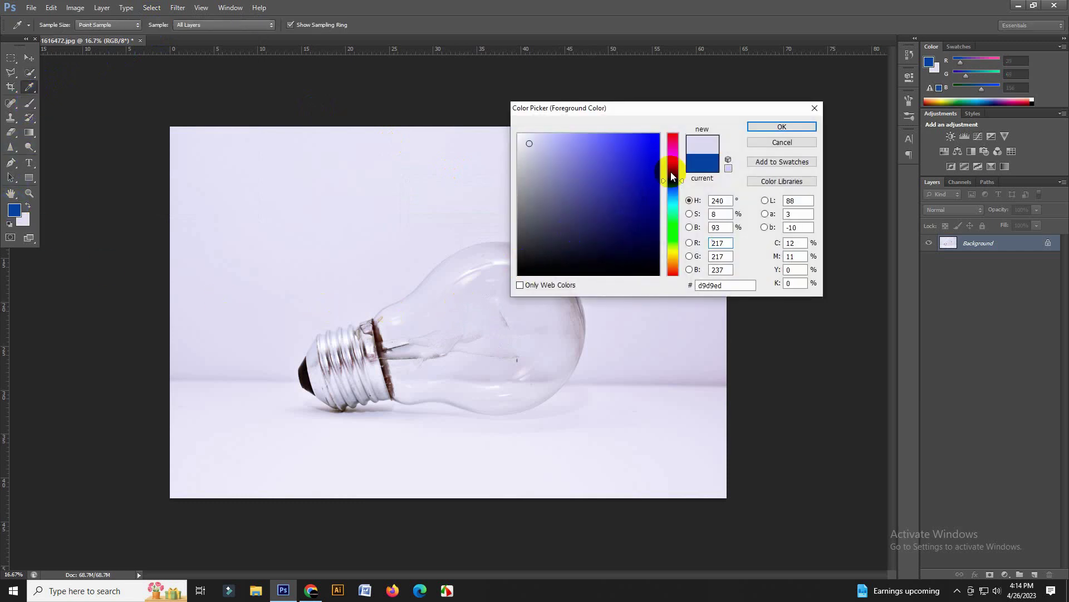
left_click(782, 127)
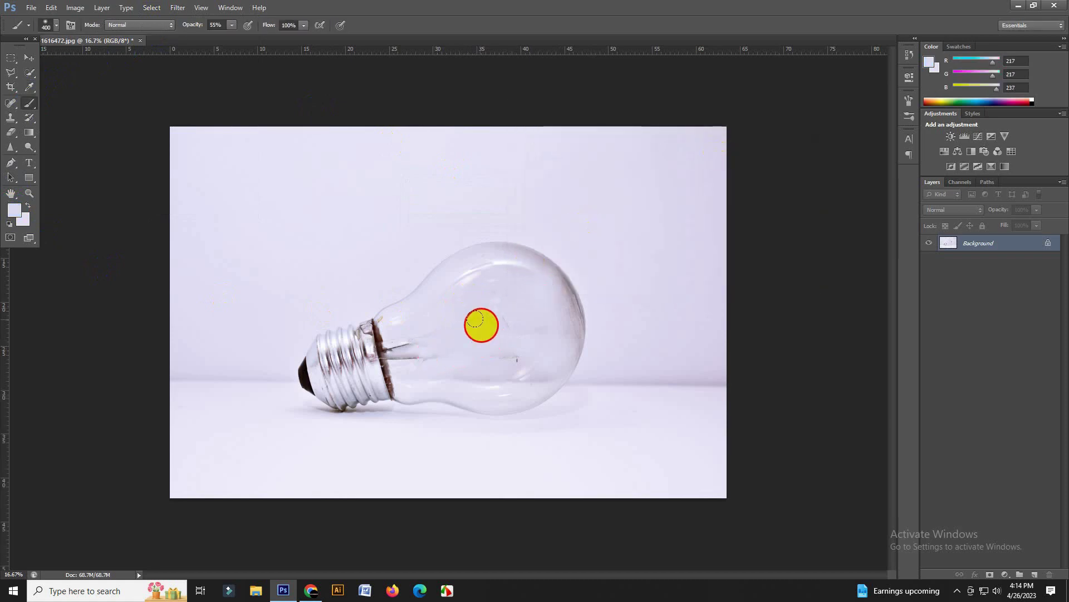
Step: Paint over the leftover filament traces, right-side marks and neck spots inside the bulb
left_click(492, 323)
left_click_drag(493, 323, 402, 346)
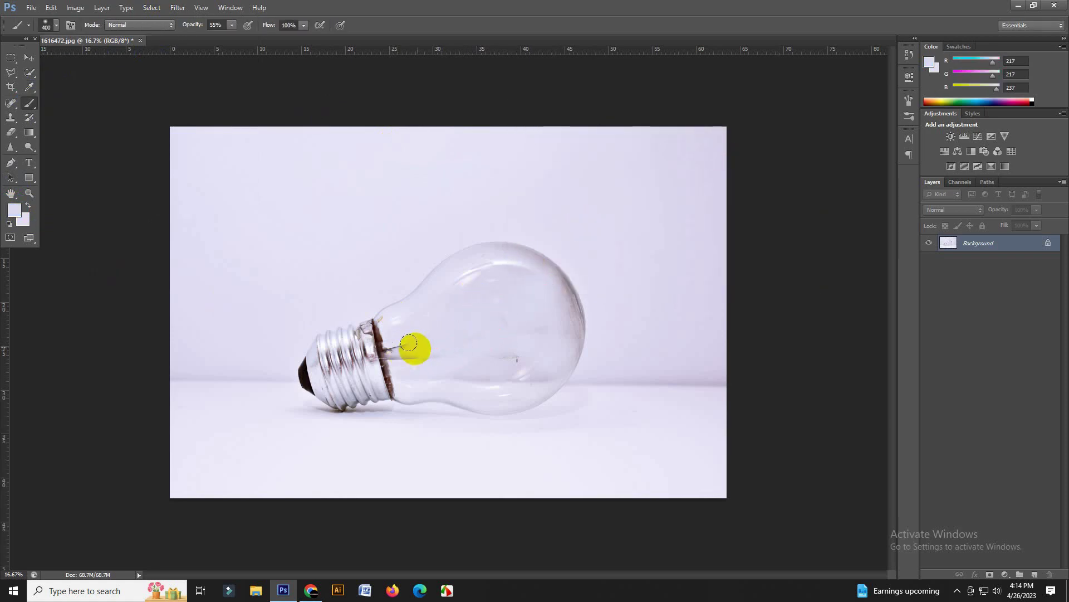
mouse_move(399, 339)
left_mouse_down()
mouse_move(438, 357)
mouse_move(510, 348)
left_mouse_up()
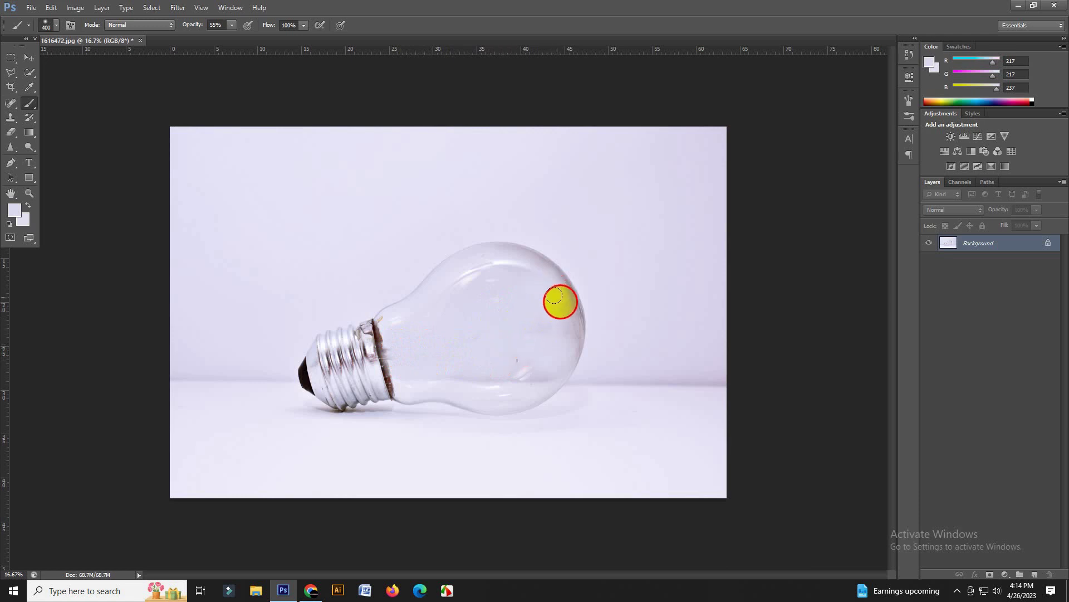
mouse_move(548, 285)
left_mouse_down()
mouse_move(554, 334)
mouse_move(546, 283)
left_mouse_up()
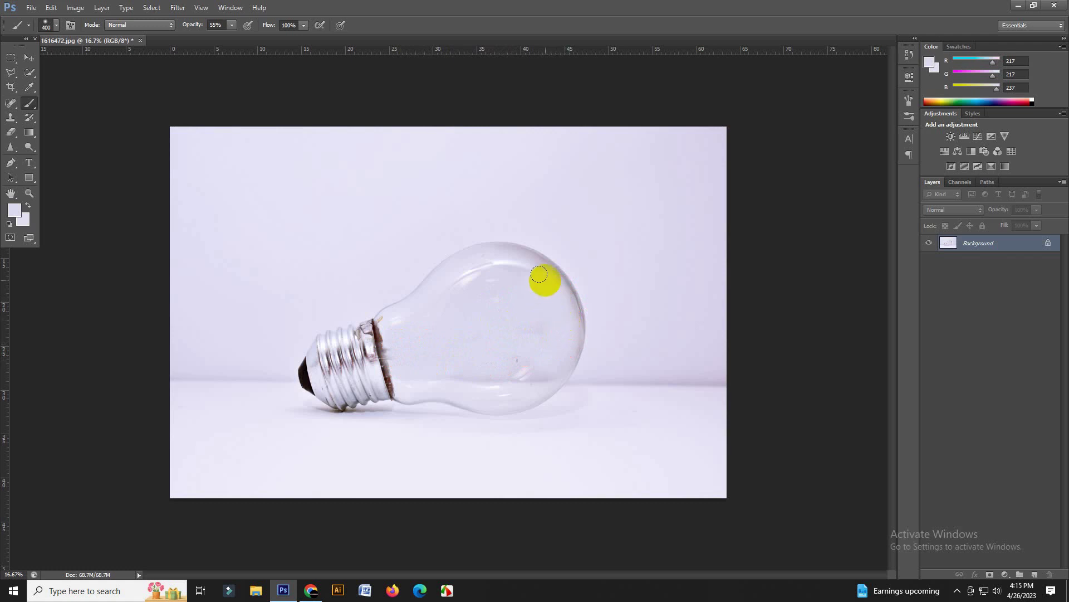
left_click(382, 316)
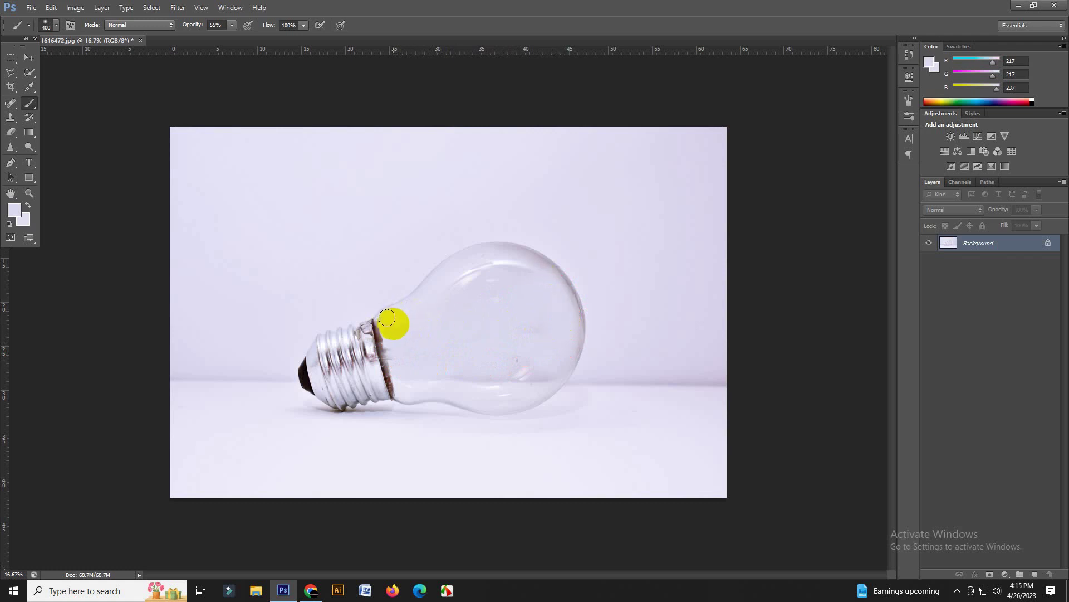
left_click_drag(387, 316, 384, 319)
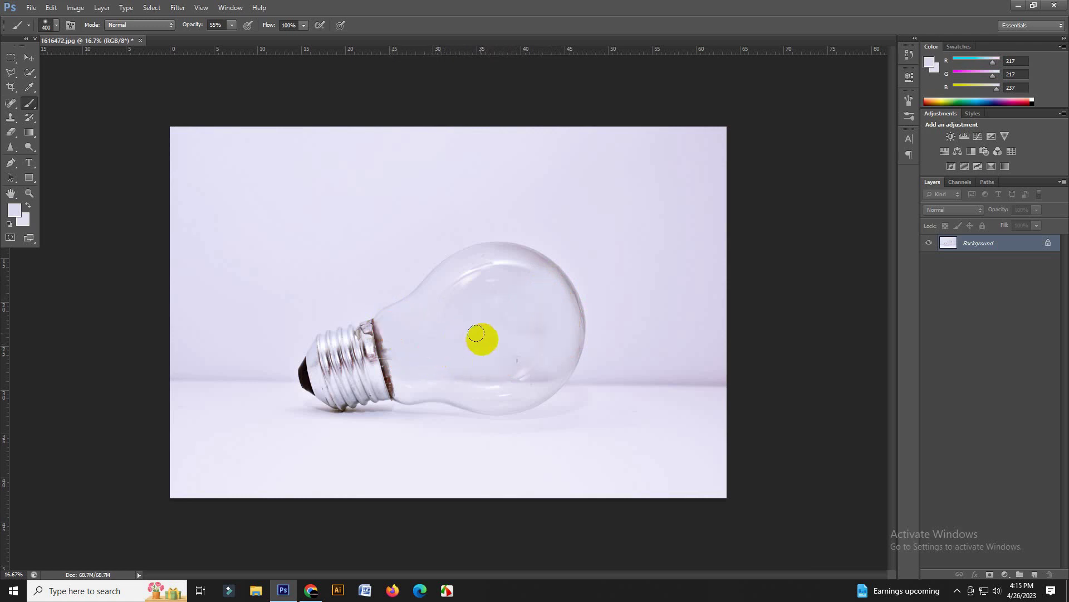
mouse_move(385, 319)
left_mouse_down()
mouse_move(511, 355)
mouse_move(397, 350)
mouse_move(446, 365)
left_mouse_up()
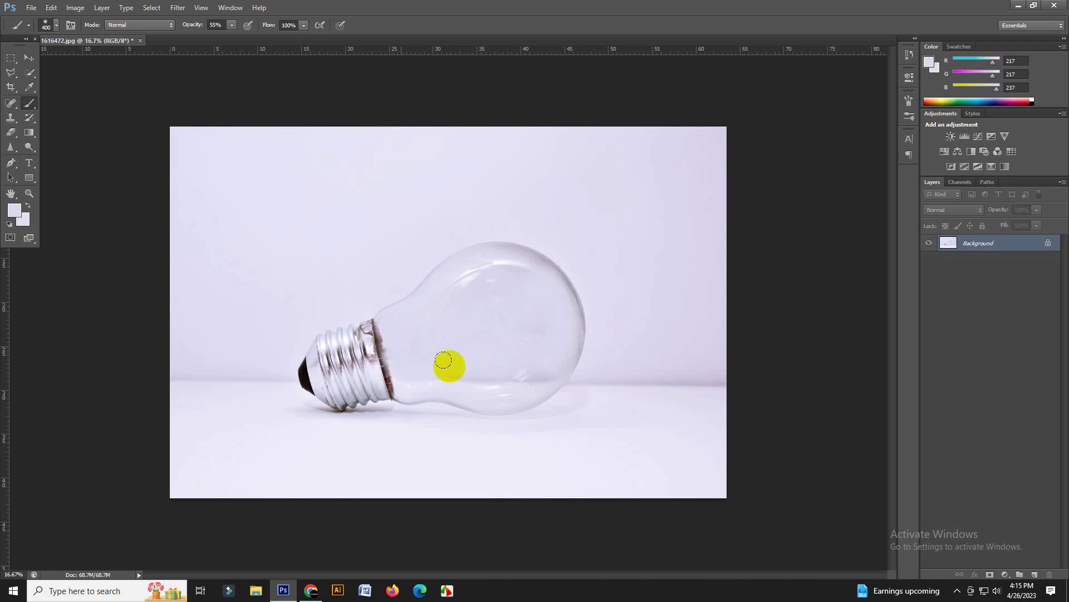
Step: Open images.jpg from Downloads as a second document and select the Move tool
left_click(35, 12)
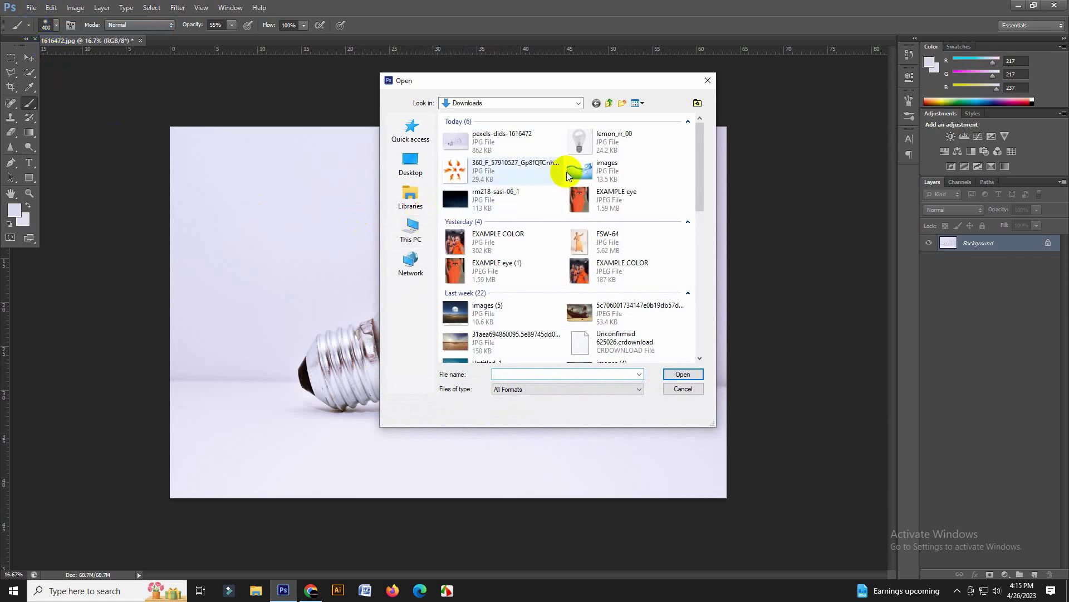
left_click(573, 168)
left_click(674, 374)
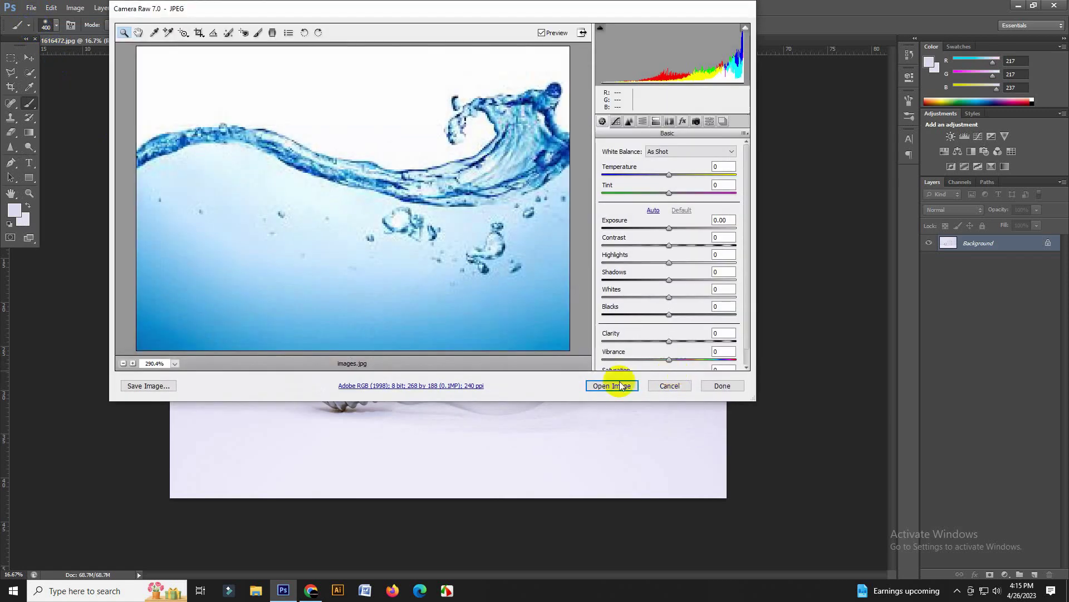
left_click(612, 382)
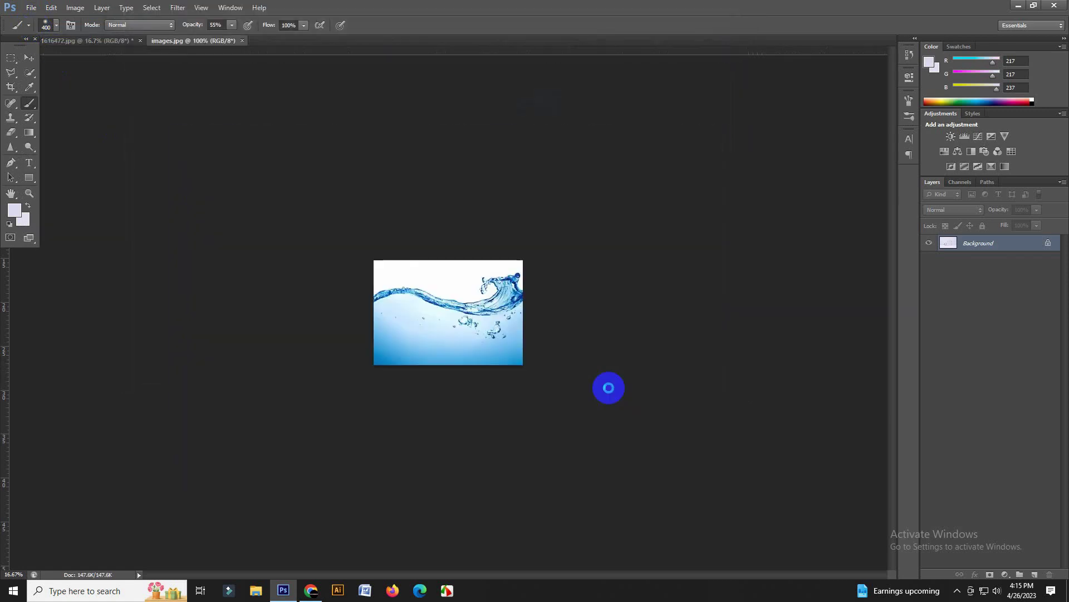
left_click(30, 58)
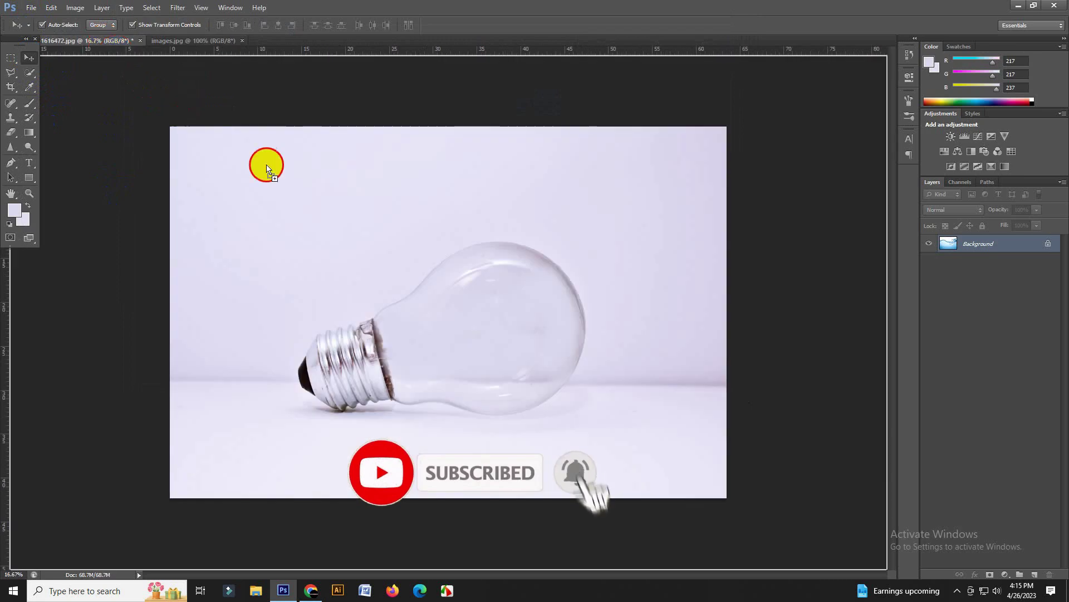
Step: Drag the water splash into the bulb document and scale it up to cover the glass
left_click_drag(106, 42, 417, 301)
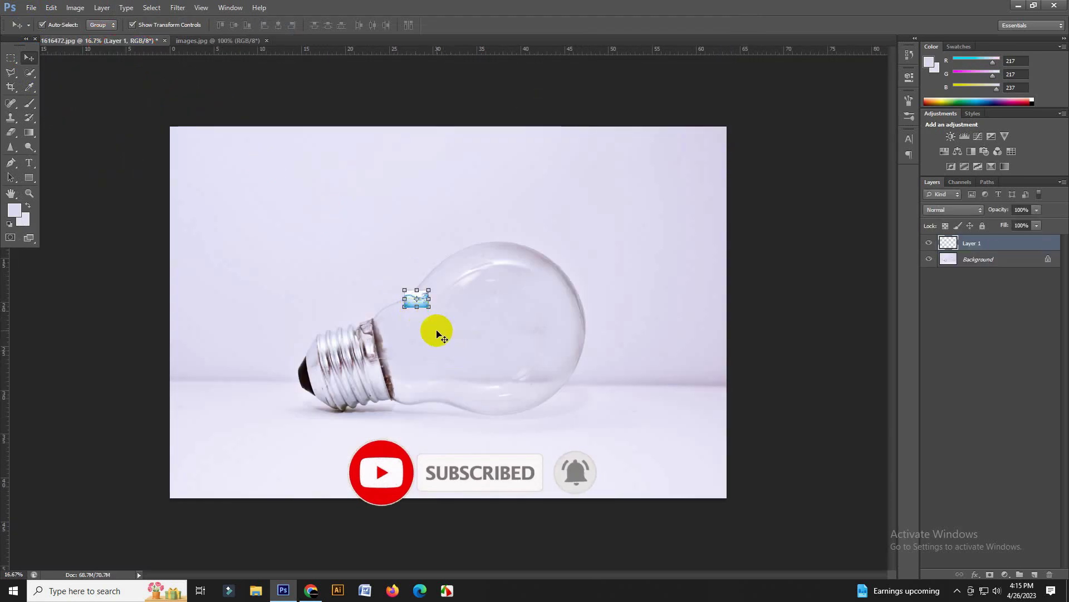
left_click_drag(430, 306, 468, 352)
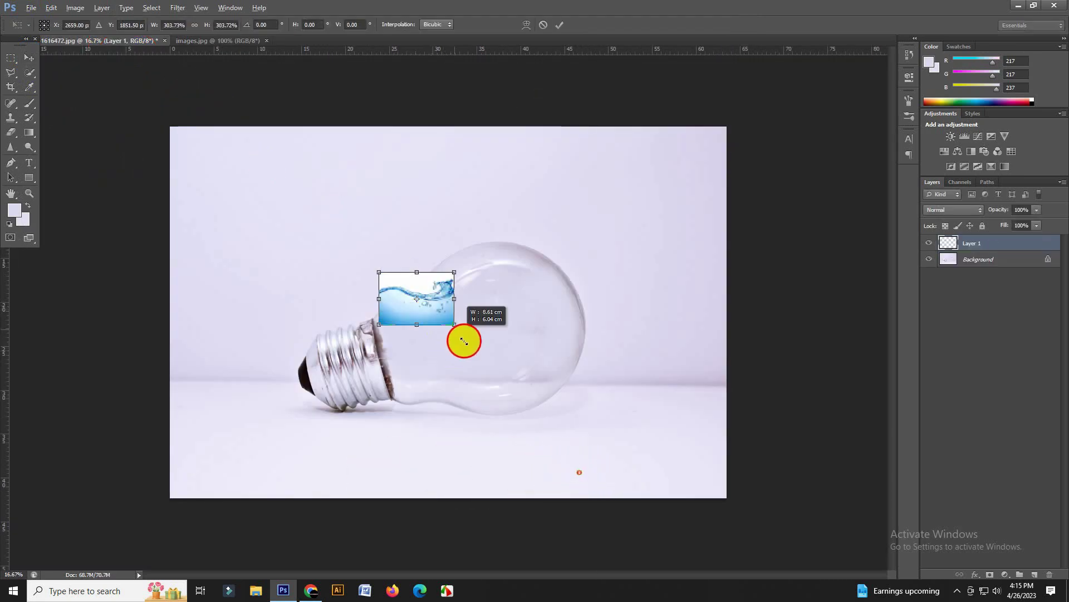
left_click_drag(449, 318, 492, 349)
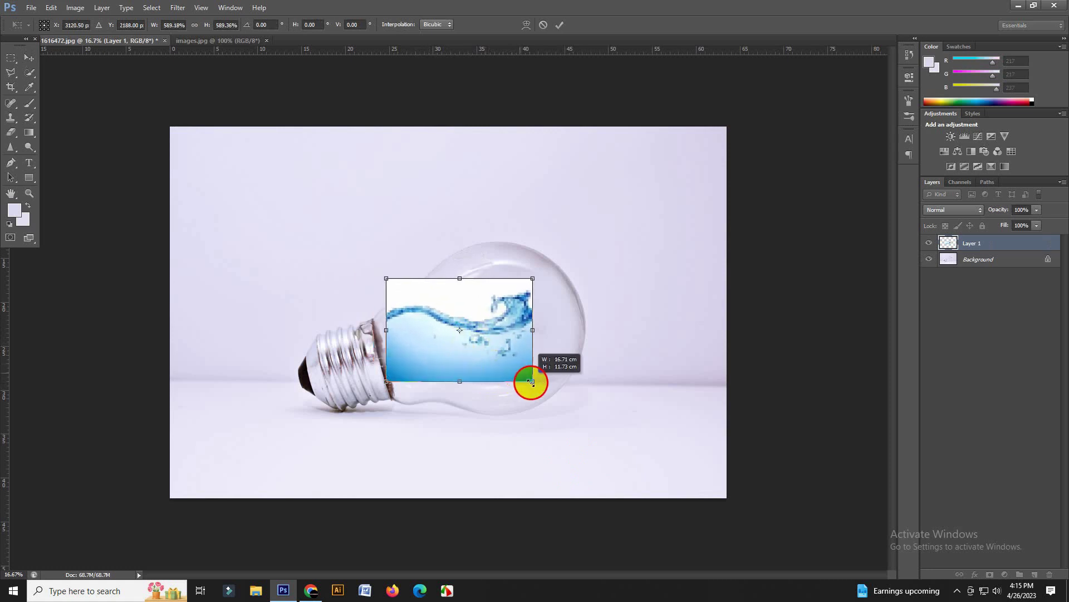
left_click_drag(522, 373, 580, 418)
left_click_drag(520, 382, 537, 387)
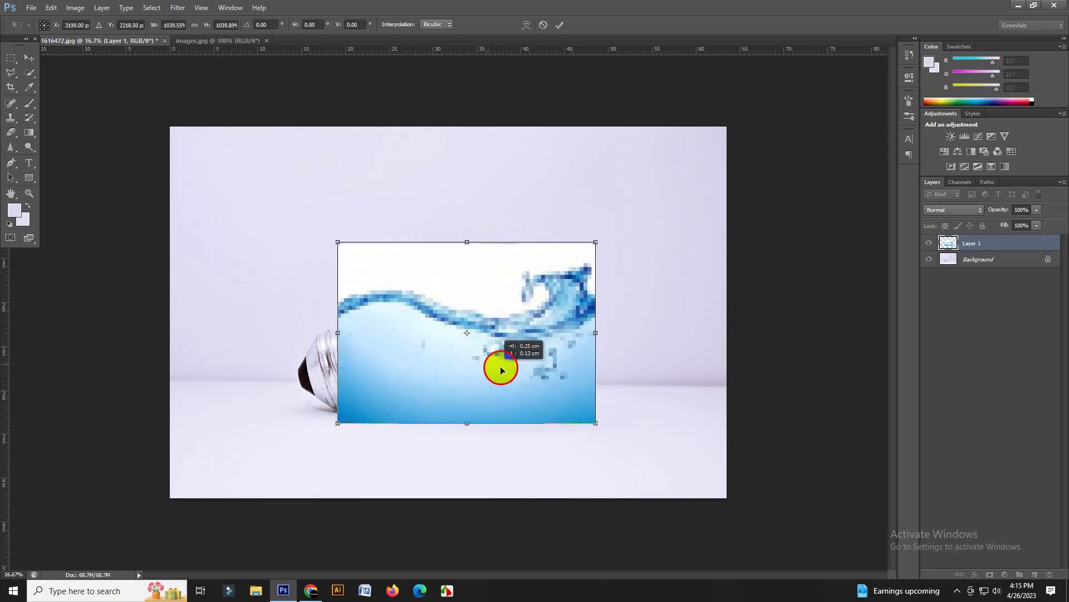
left_click(559, 25)
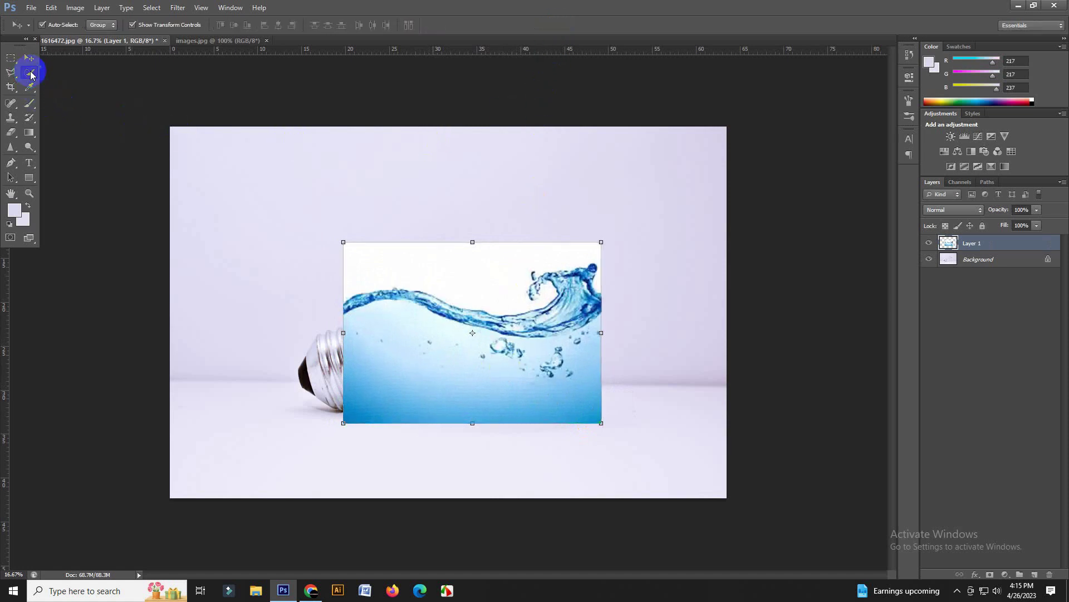
Step: Magic Wand the white area above the water, delete it, and deselect
left_click(87, 82)
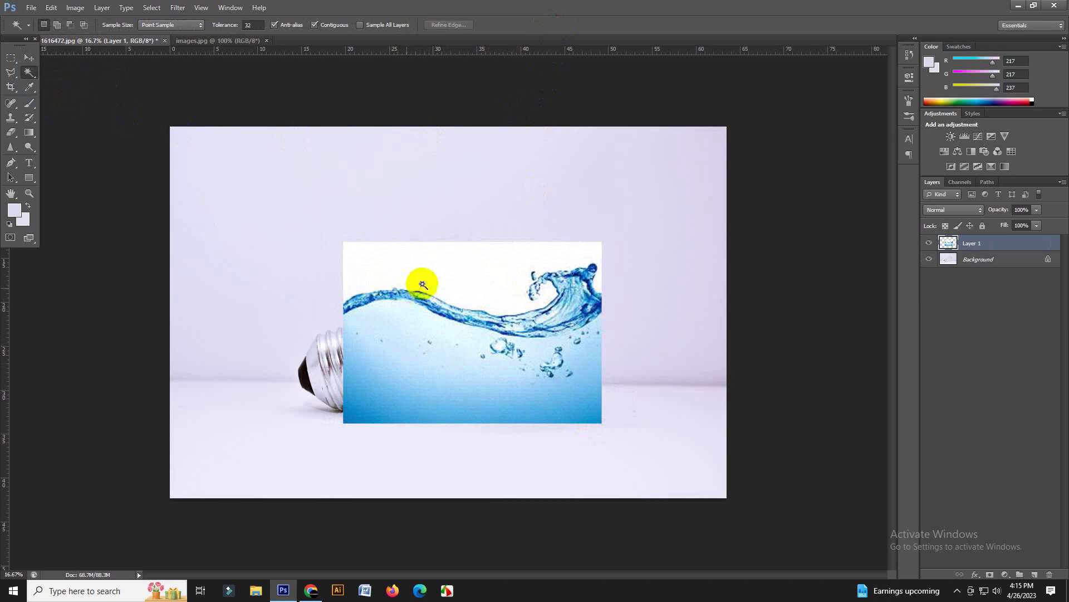
left_click(446, 280)
key("Delete")
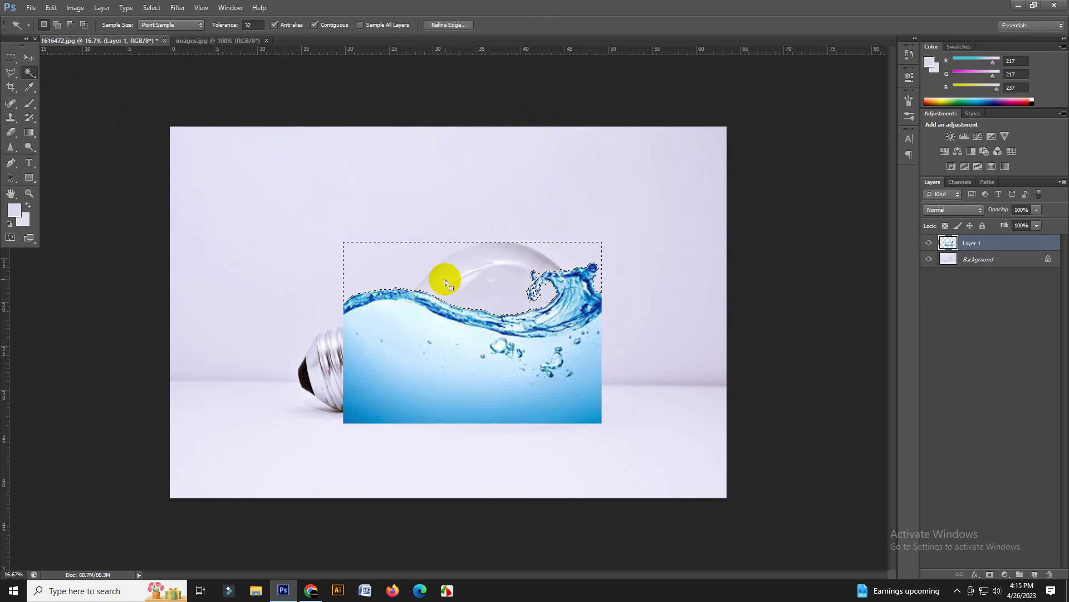
key("ctrl+d")
Step: Free Transform the water layer to shrink and position it inside the bulb
key("ctrl+t")
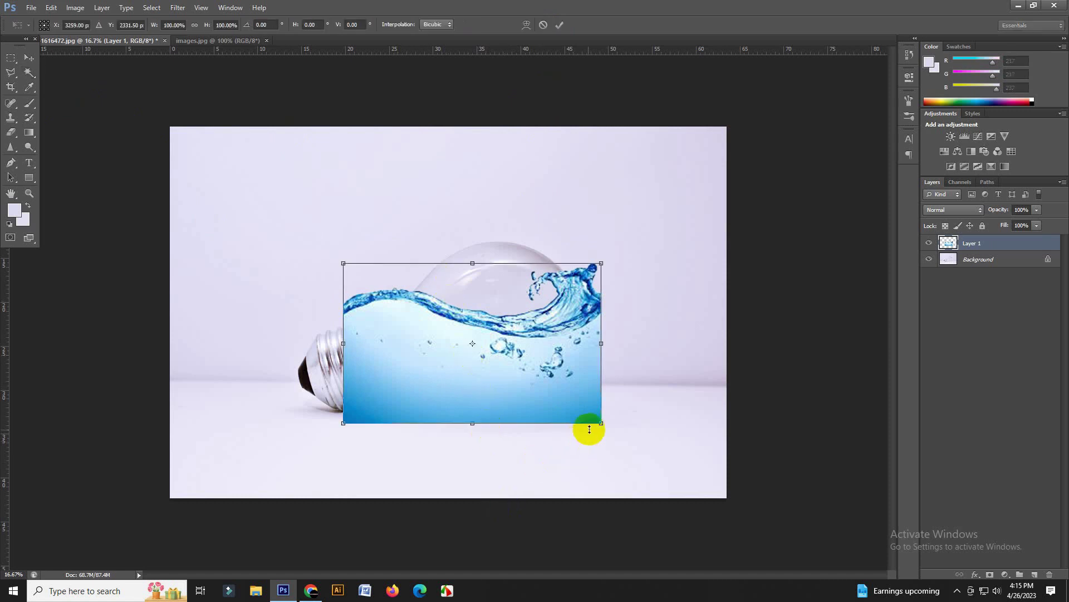
left_click_drag(601, 424, 524, 377)
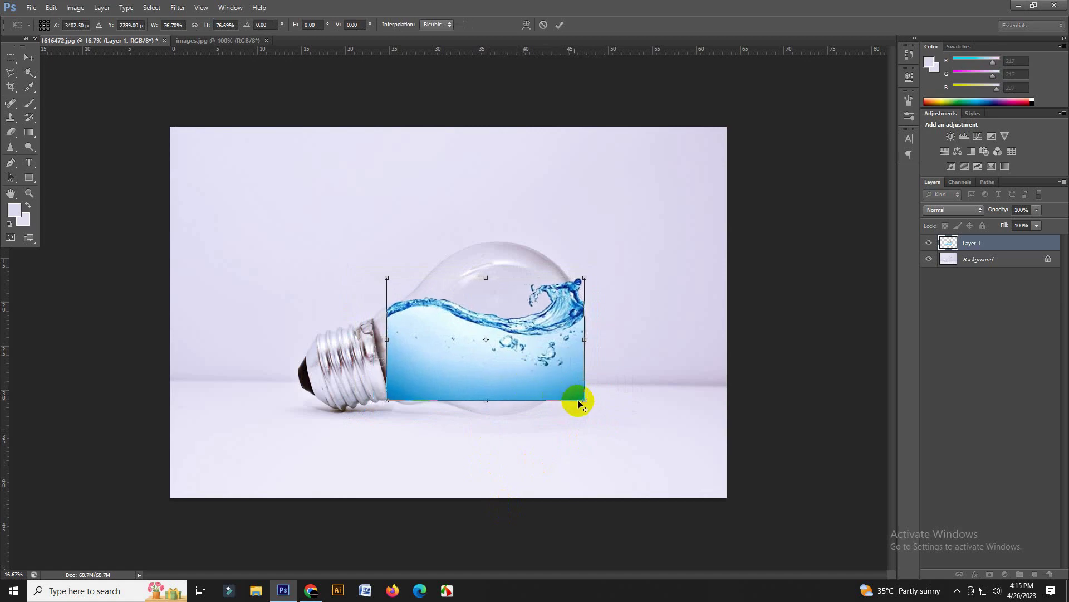
left_click_drag(584, 399, 608, 421)
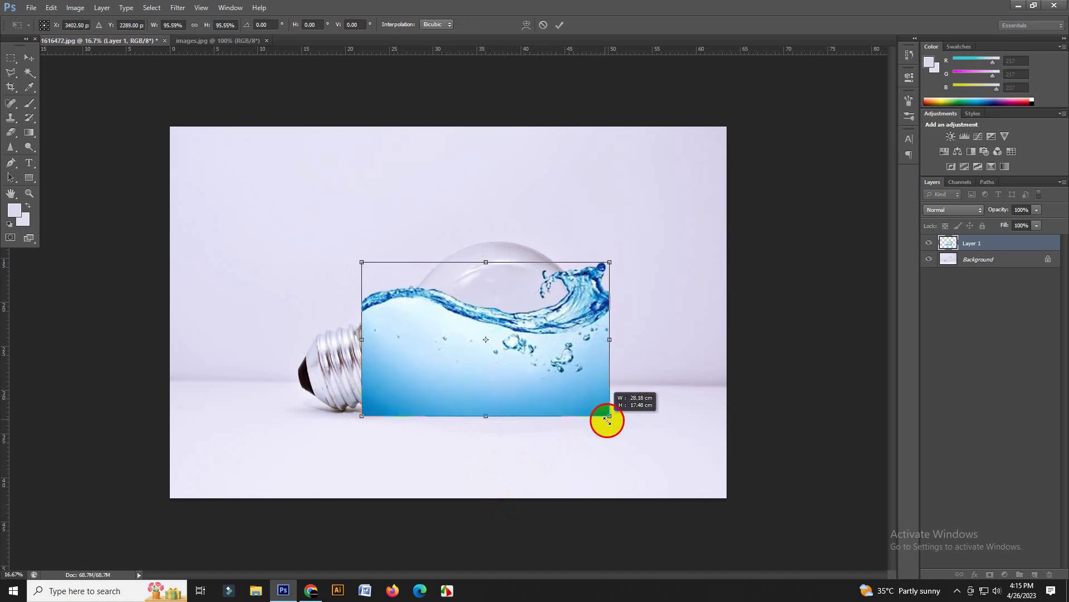
left_click_drag(513, 379, 519, 379)
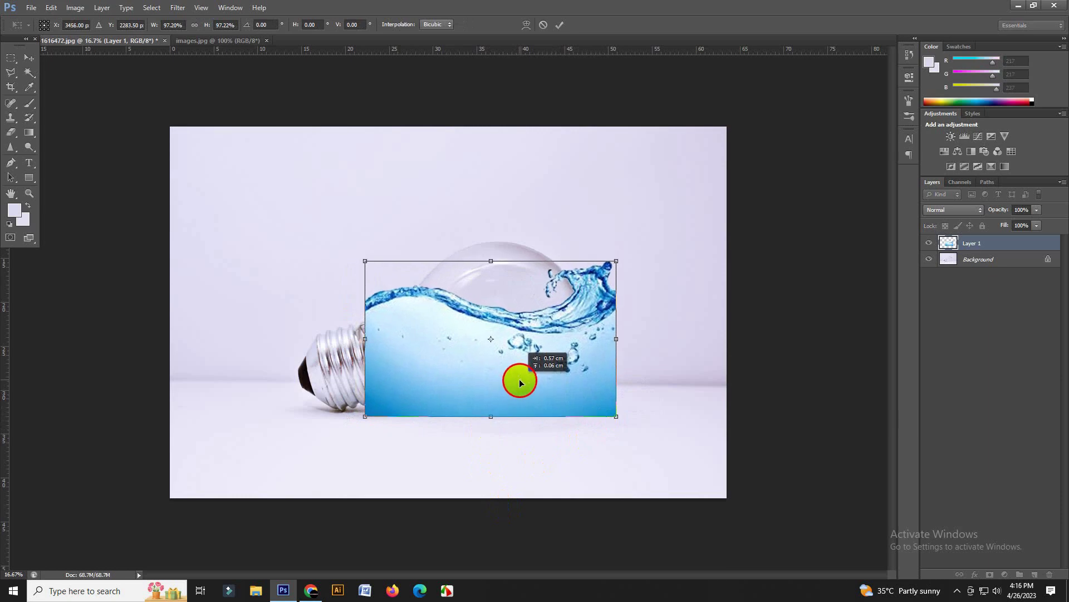
Step: Commit the transform and lower Layer 1's opacity to 48%
left_click(559, 25)
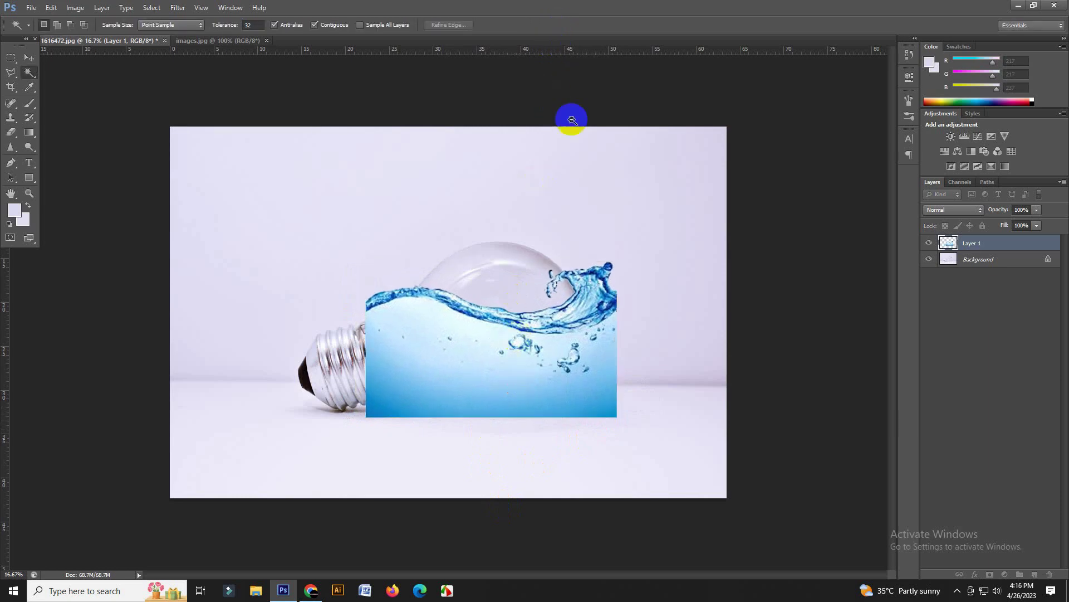
left_click(1037, 211)
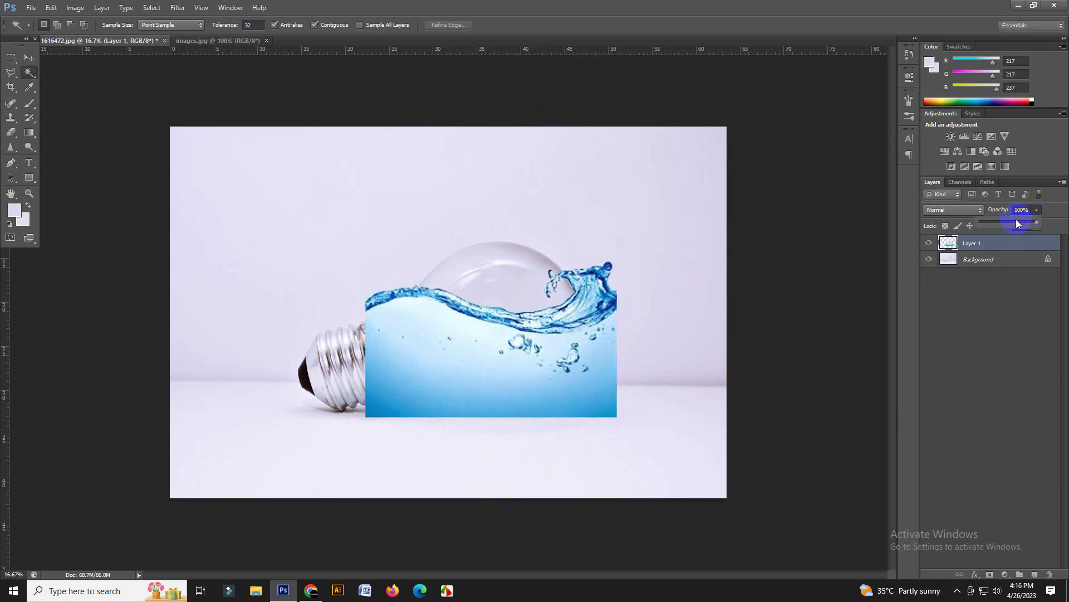
left_click_drag(1016, 223, 1006, 222)
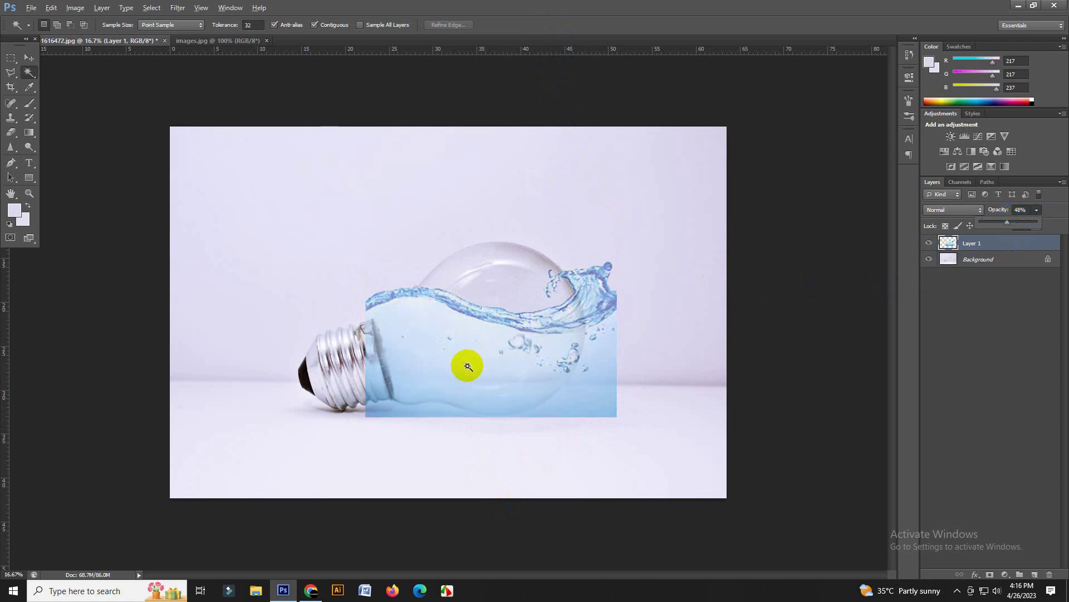
scroll(483, 362, "up", 5)
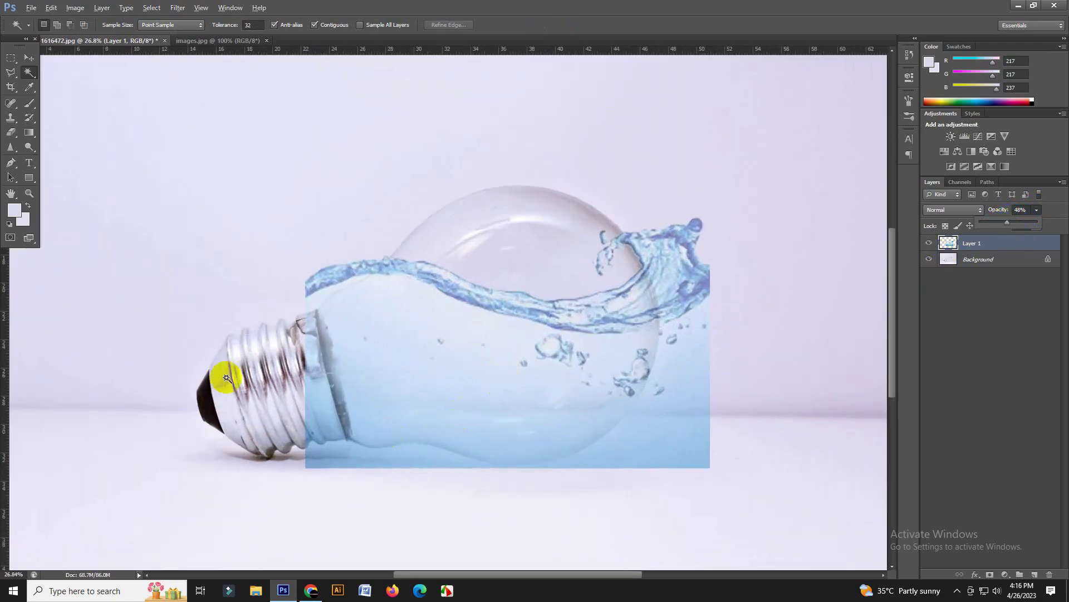
Step: Polygonal Lasso the area around the bulb, following the glass edge where water spills out
left_click(12, 73)
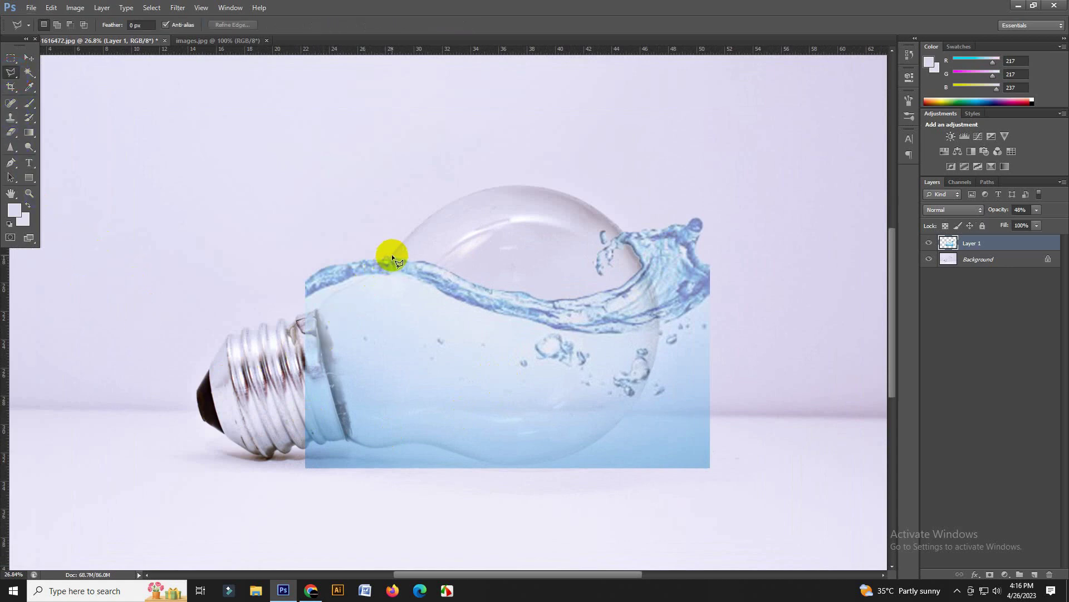
left_click(370, 275)
double_click(339, 420)
left_click(341, 422)
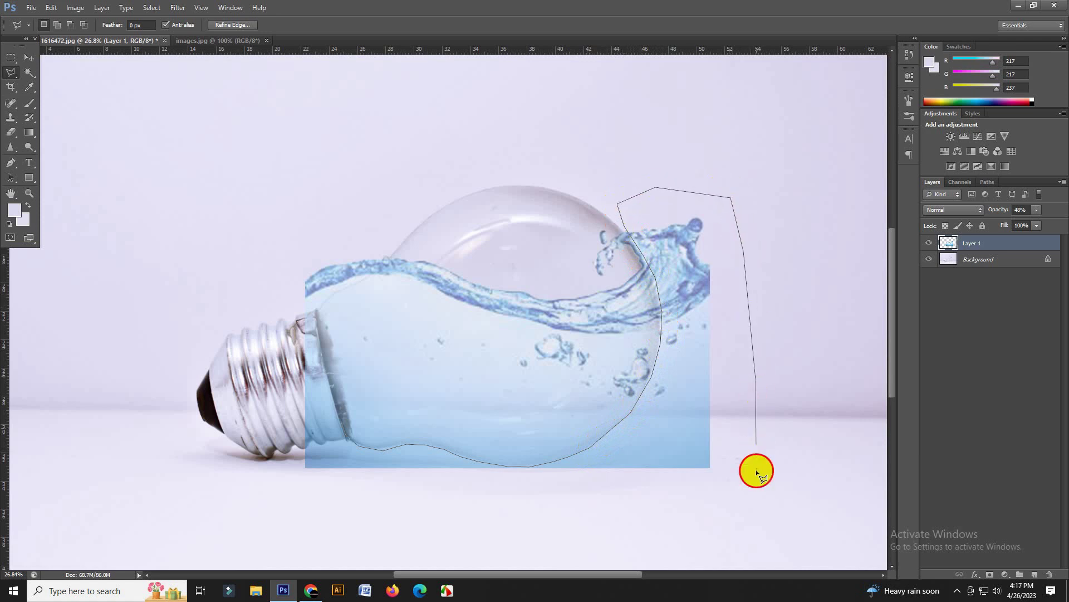
left_click(756, 470)
left_click(699, 507)
left_click(444, 535)
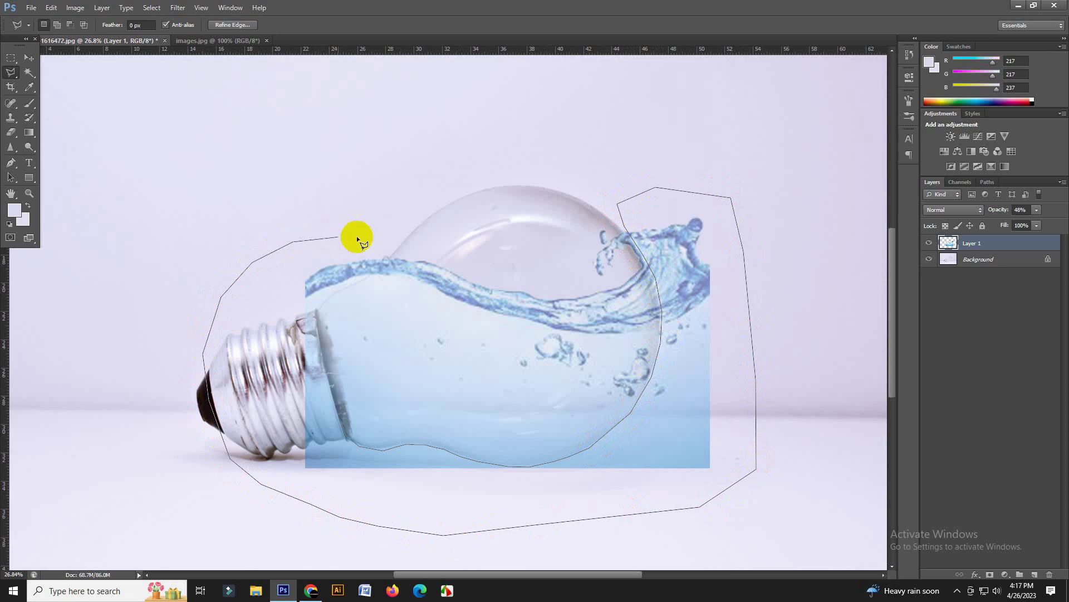
left_click(392, 256)
left_click(342, 424)
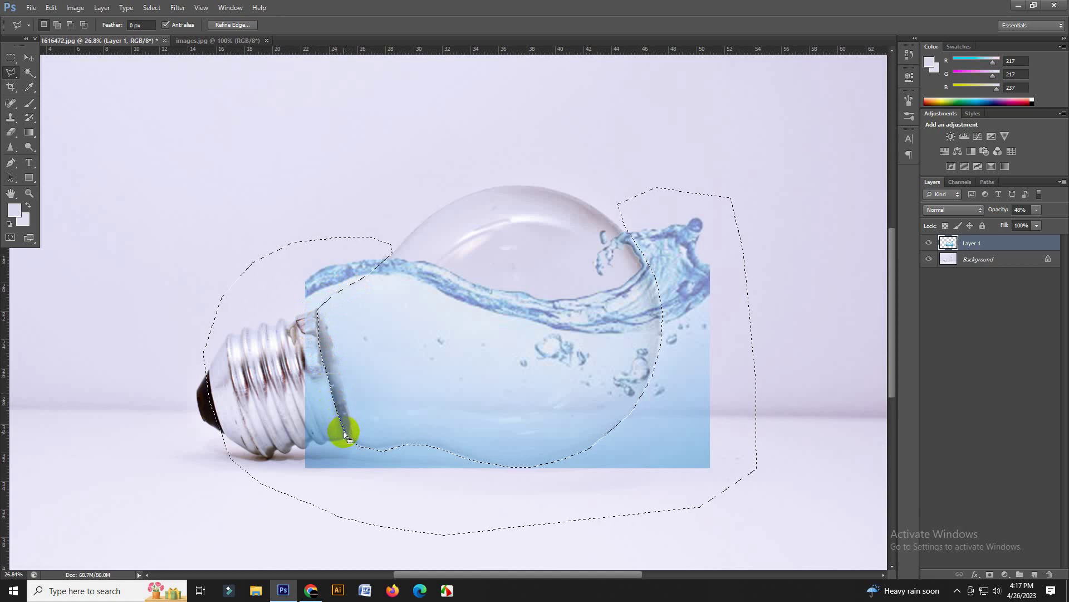
Step: Feather the selection by 2 pixels and delete the water outside the bulb
right_click(395, 386)
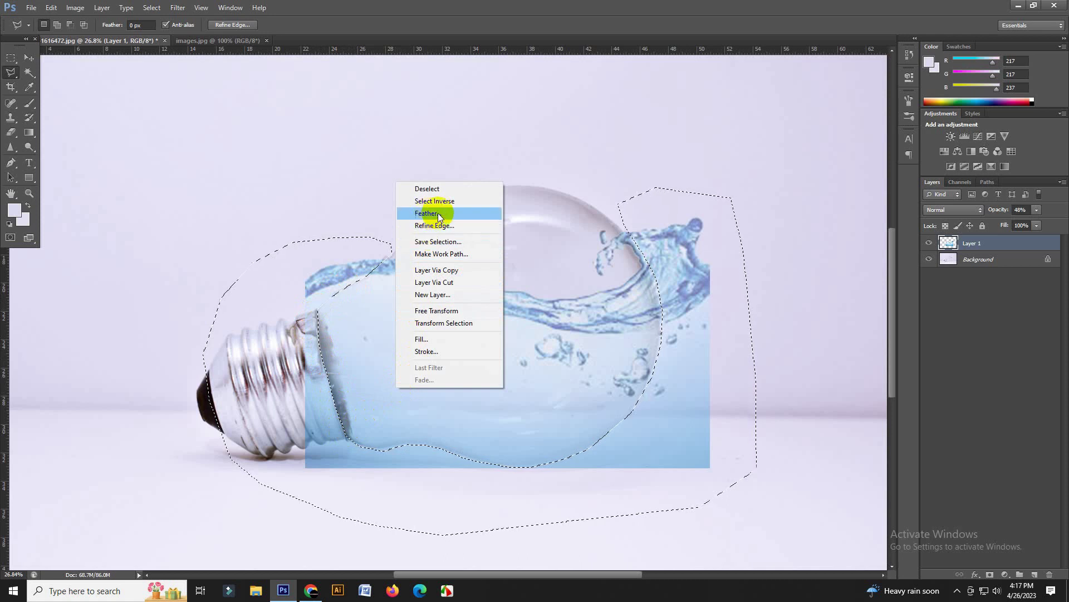
left_click(466, 212)
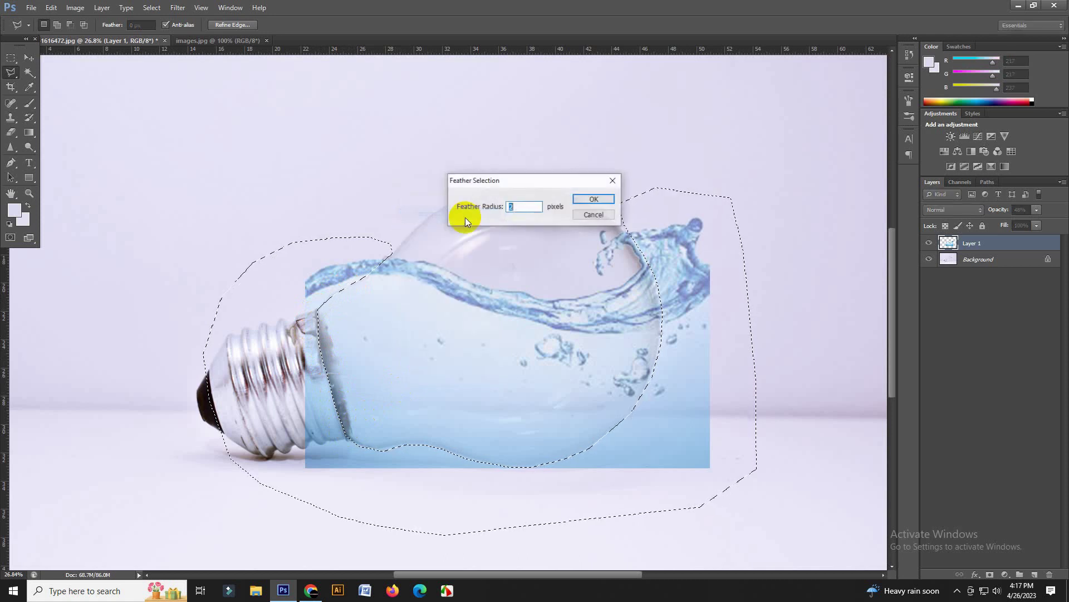
left_click(594, 200)
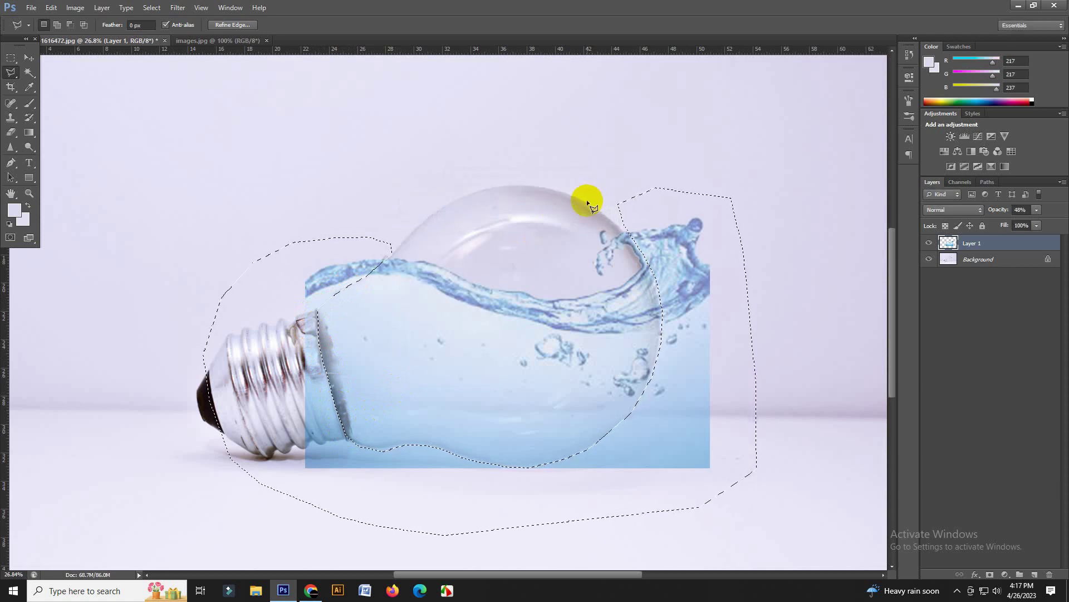
key("Delete")
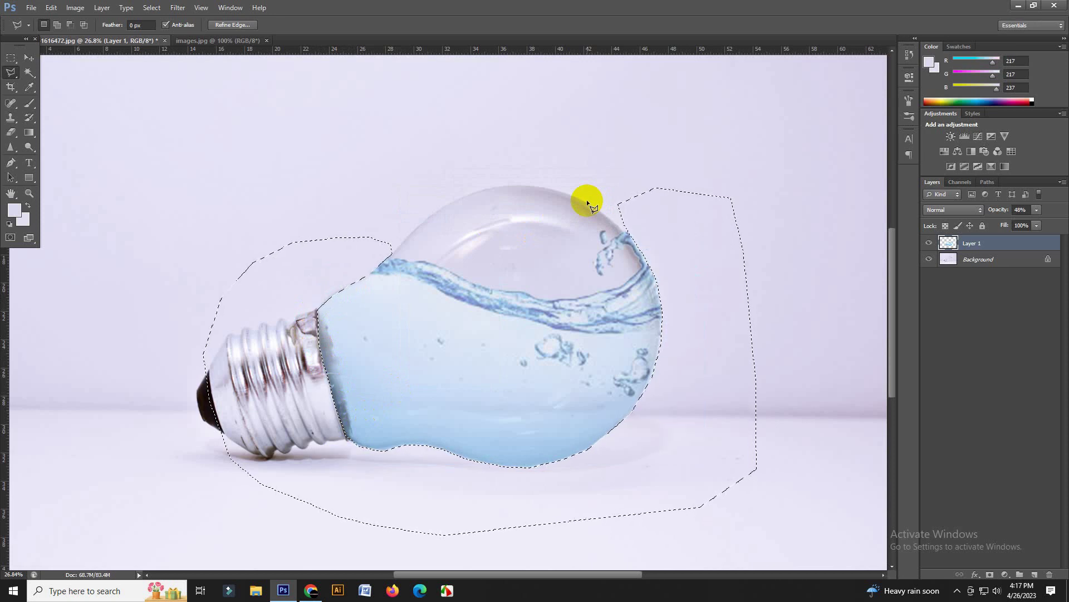
Step: Deselect, then set the water layer to 100% opacity with Linear Burn blending
left_click(151, 7)
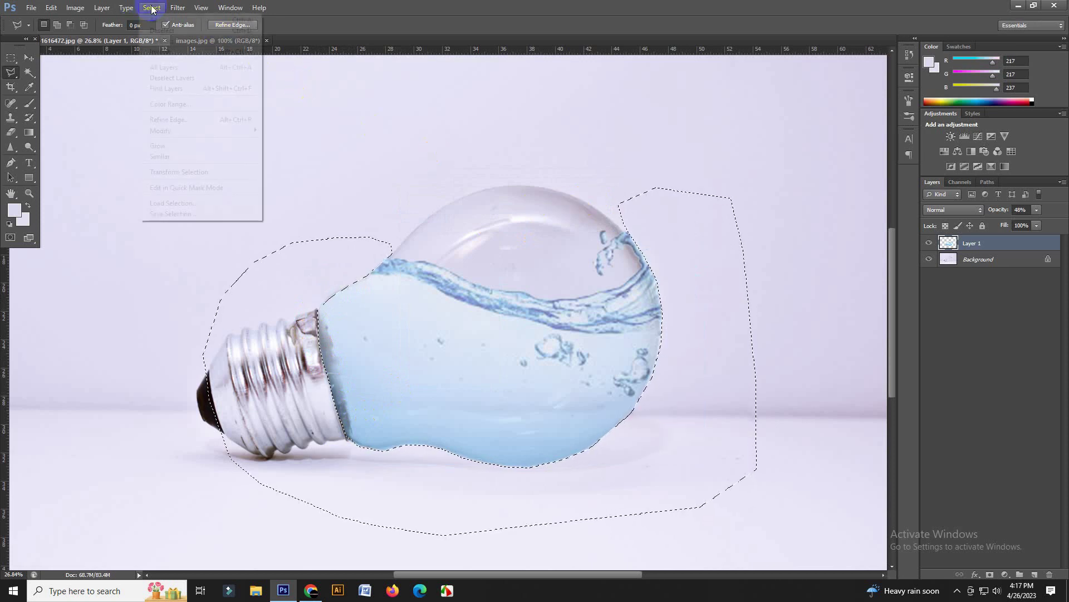
left_click(166, 32)
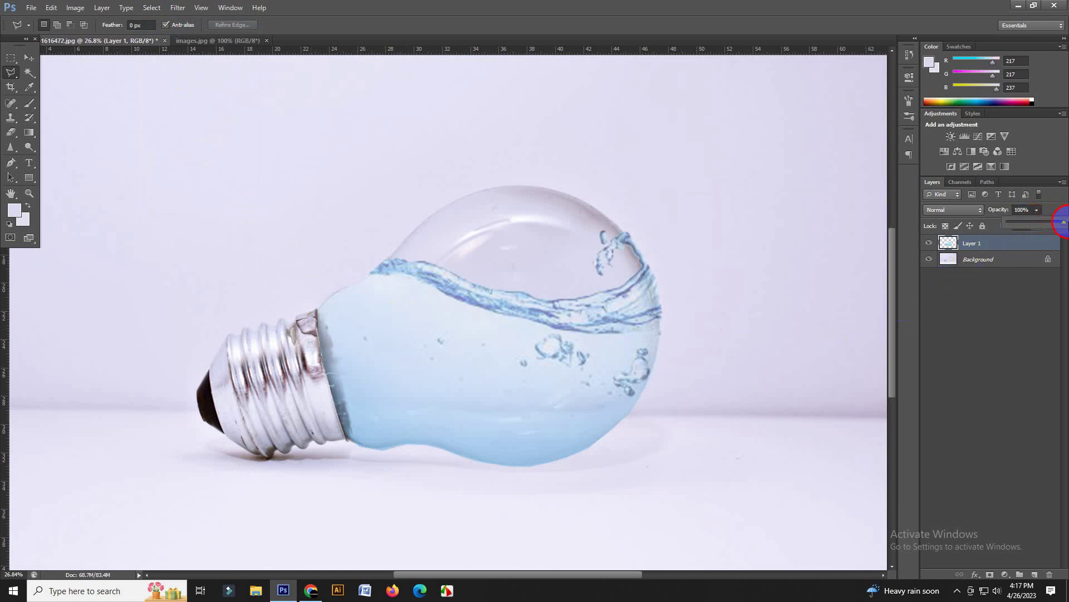
left_click_drag(1033, 224, 1064, 222)
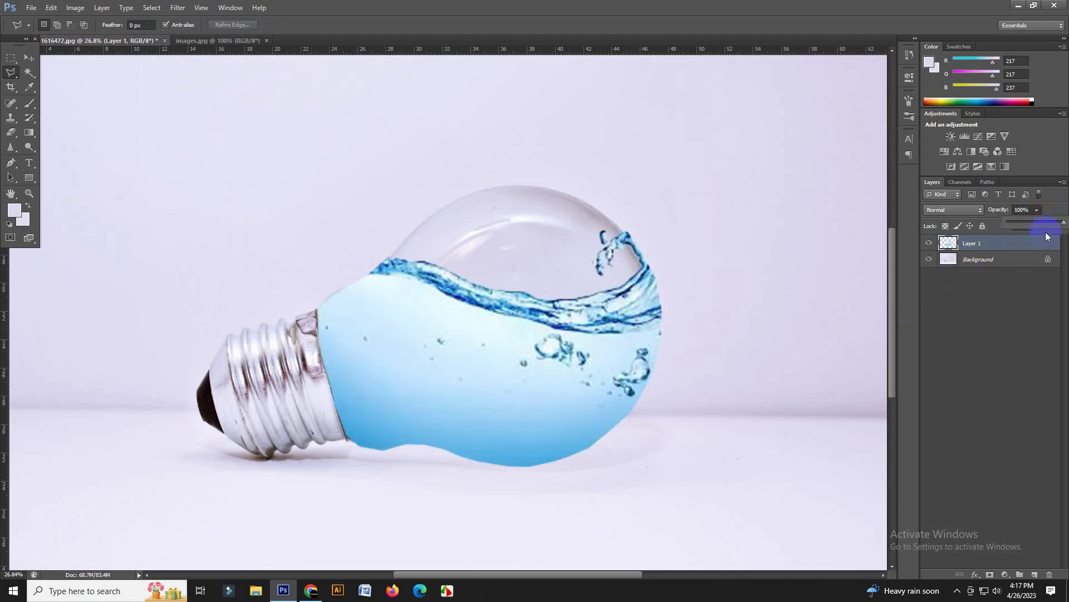
left_click(956, 209)
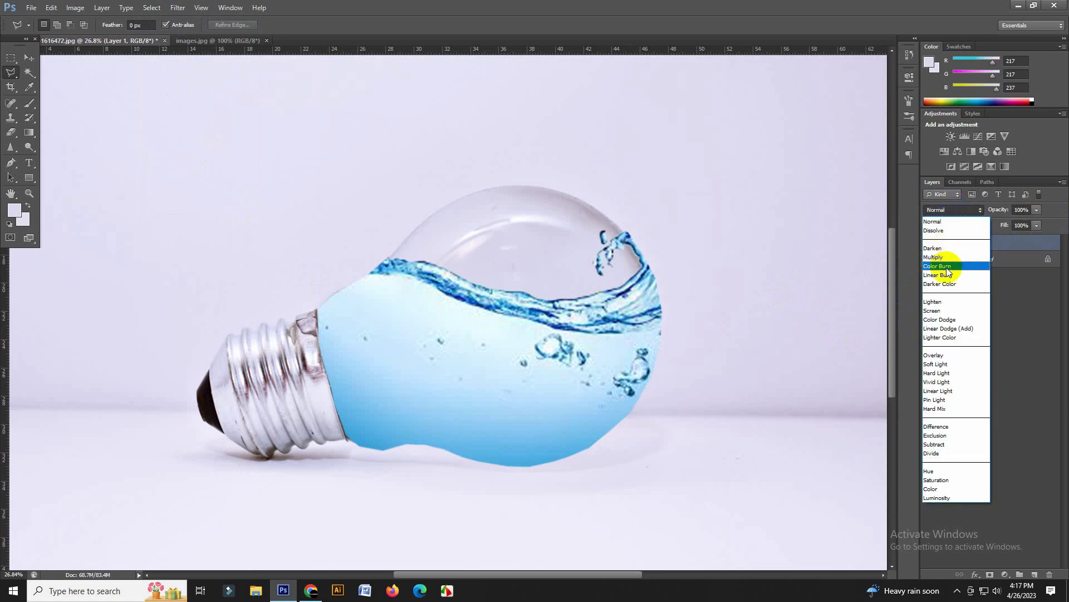
left_click(965, 276)
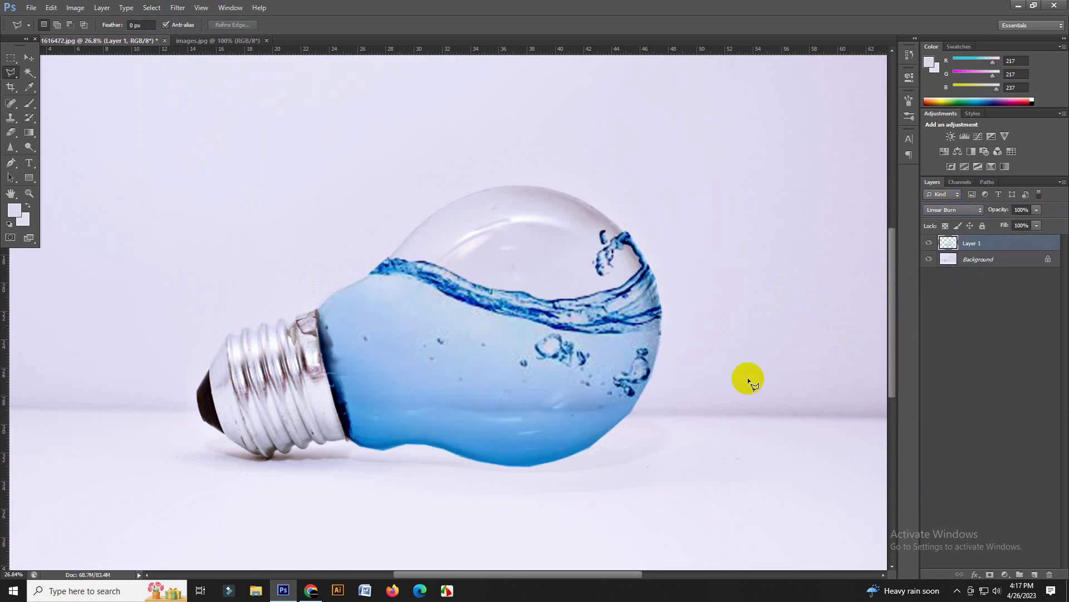
left_click(12, 133)
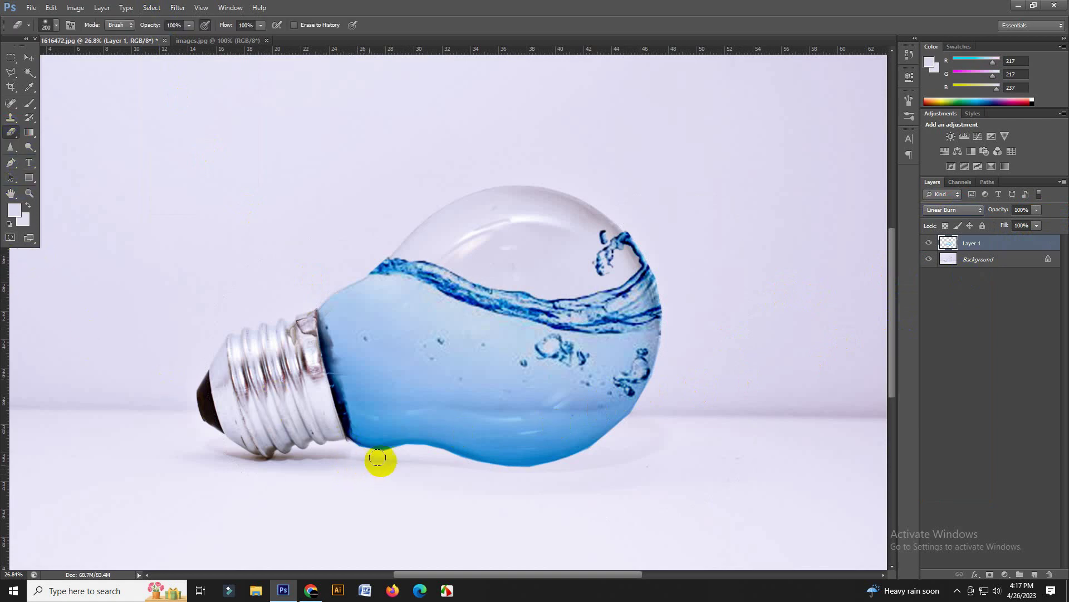
Step: Erase the stray water fringes along the bulb's lower edge and near the socket on Layer 1
left_click_drag(384, 456, 347, 462)
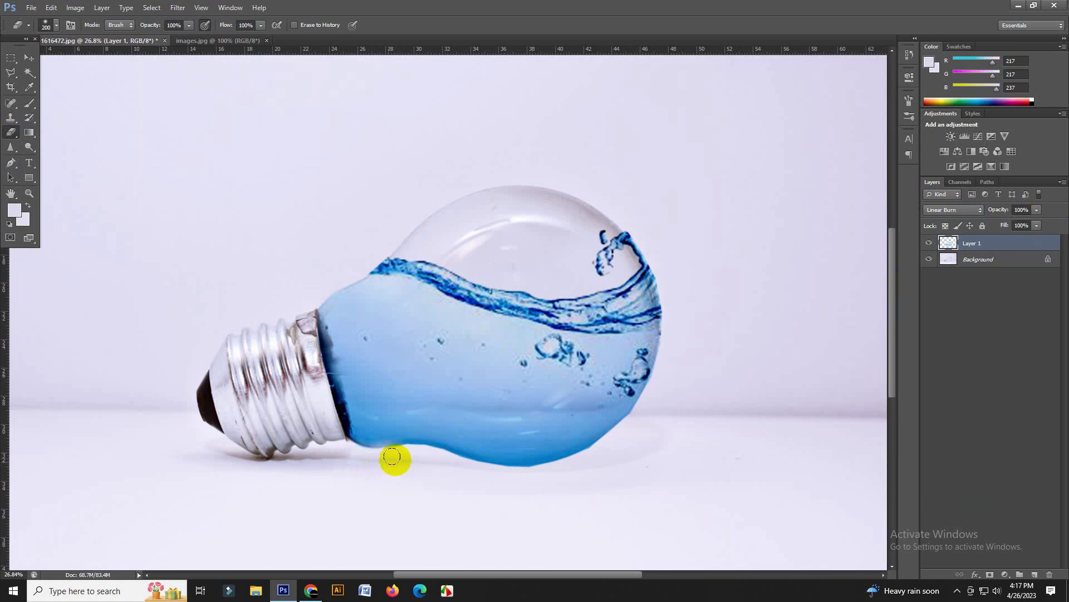
left_click_drag(535, 478, 496, 480)
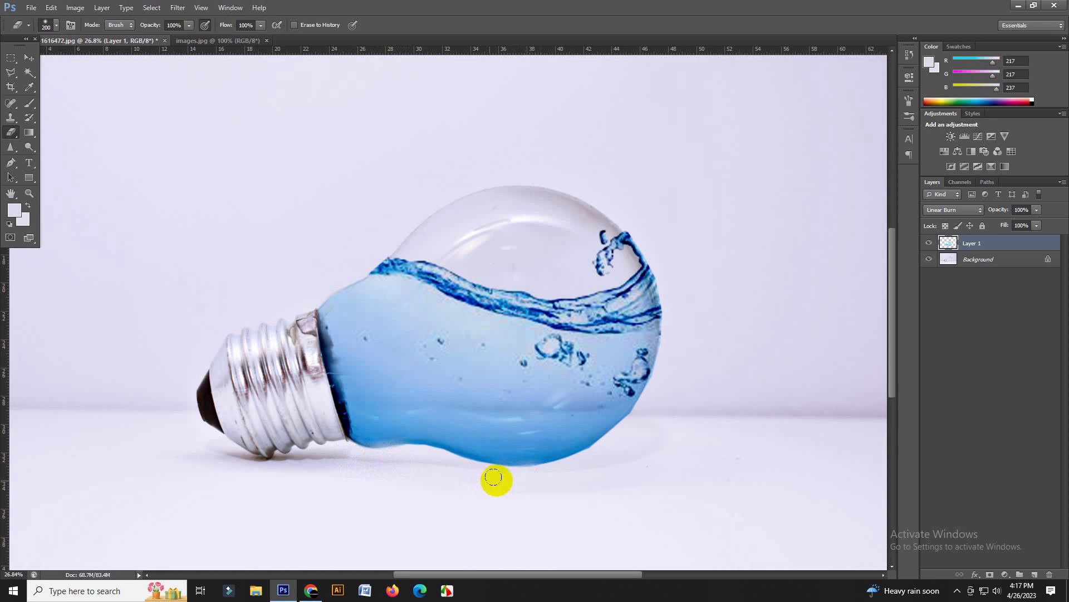
left_click_drag(593, 458, 580, 461)
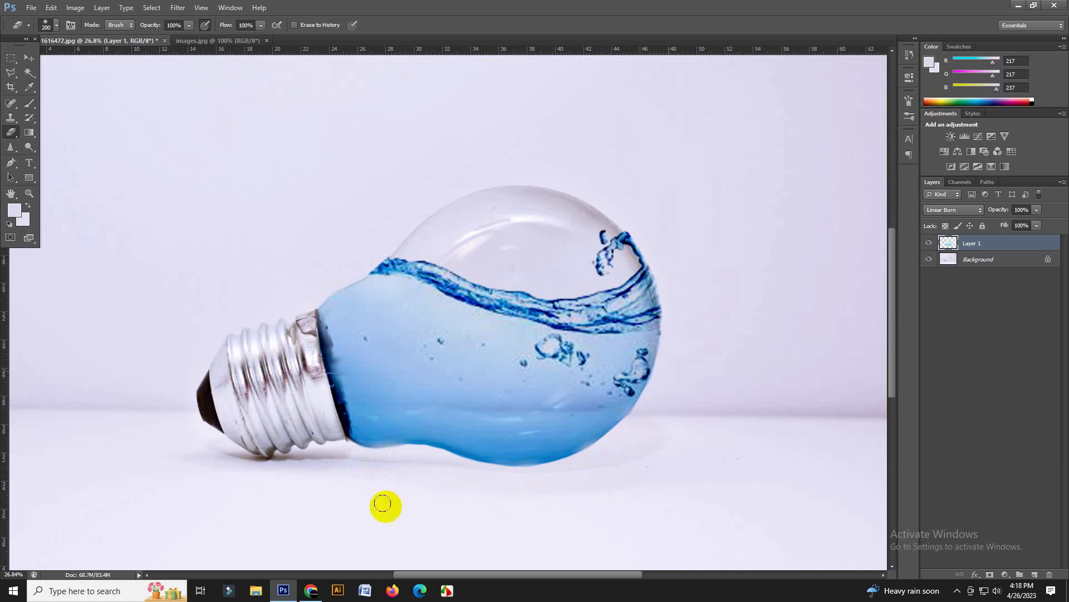
left_click_drag(295, 388, 342, 461)
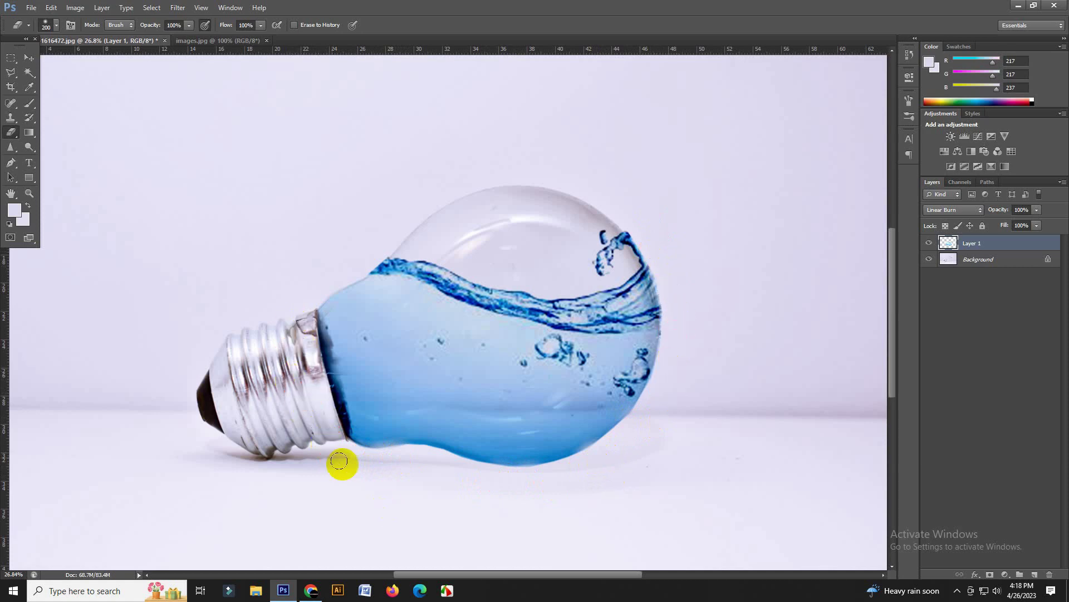
Step: Open the seven-goldfish JPG from Downloads through Camera Raw as a third document
left_click(33, 9)
left_click(37, 34)
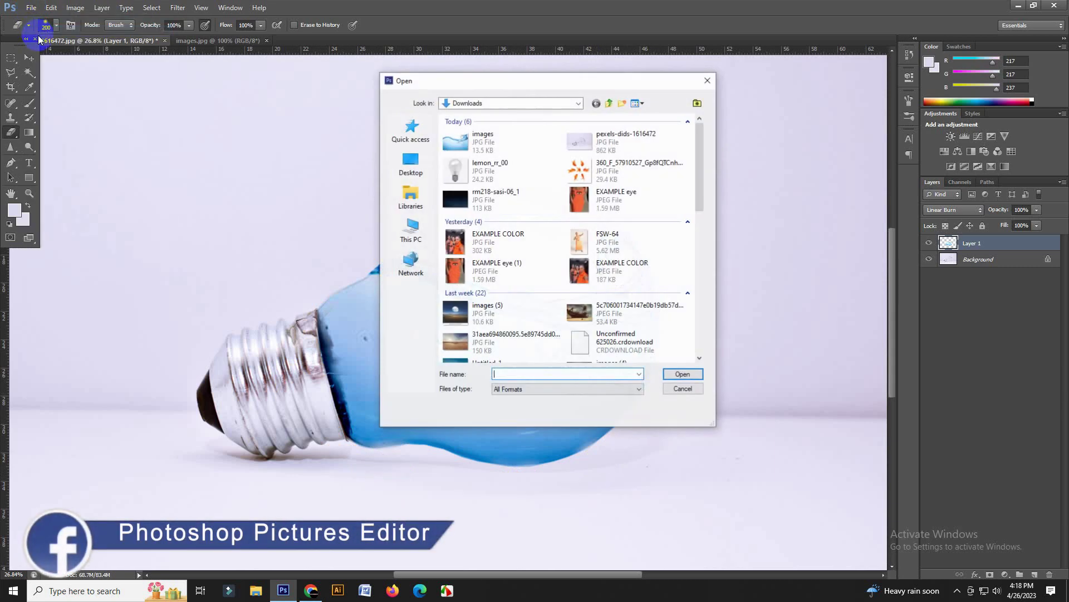
left_click(577, 166)
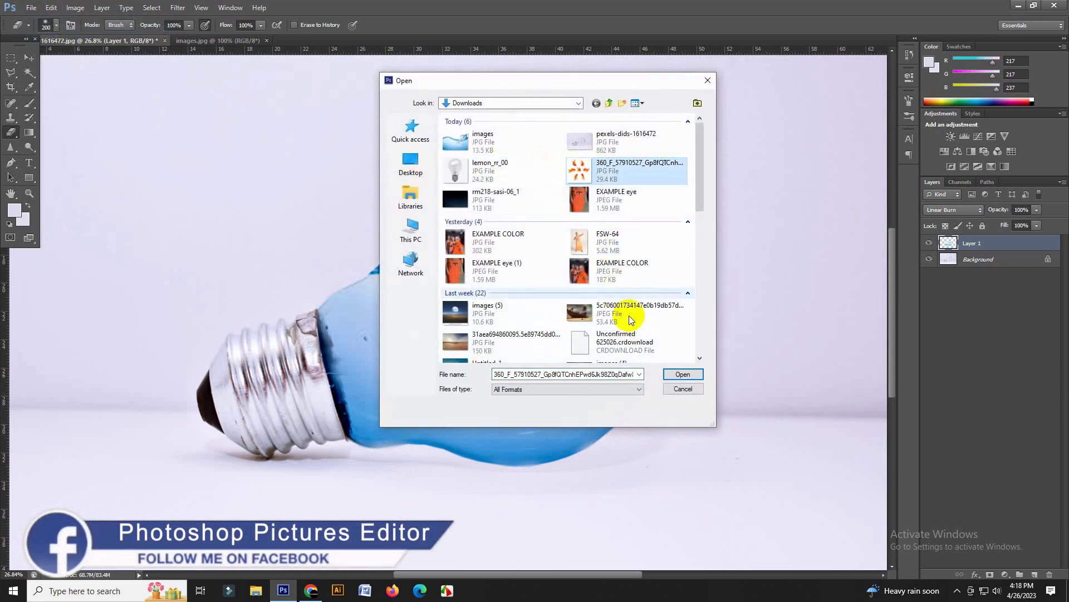
left_click(677, 375)
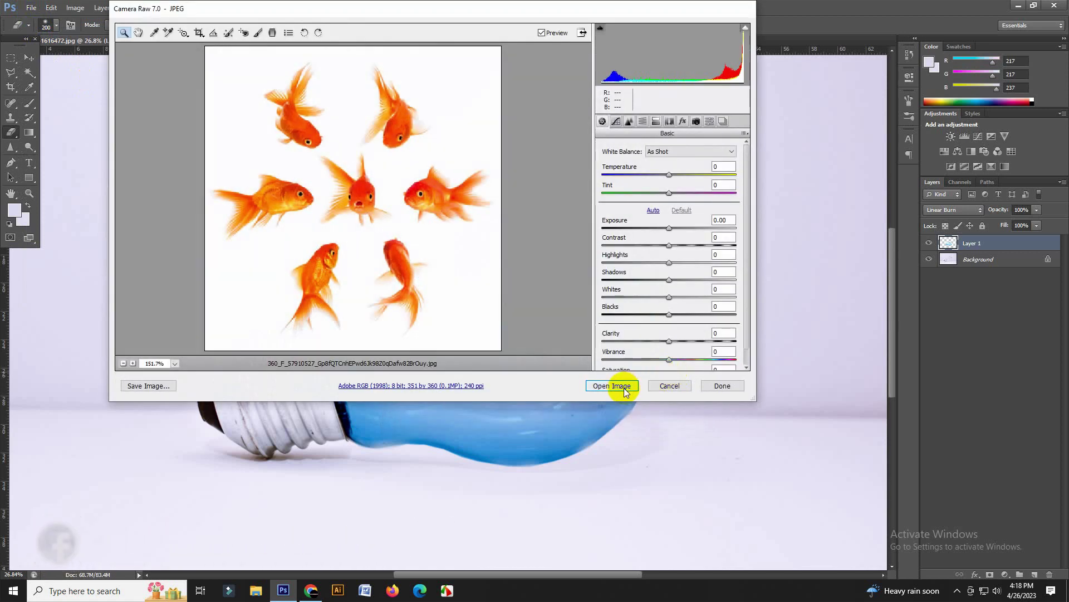
left_click(617, 386)
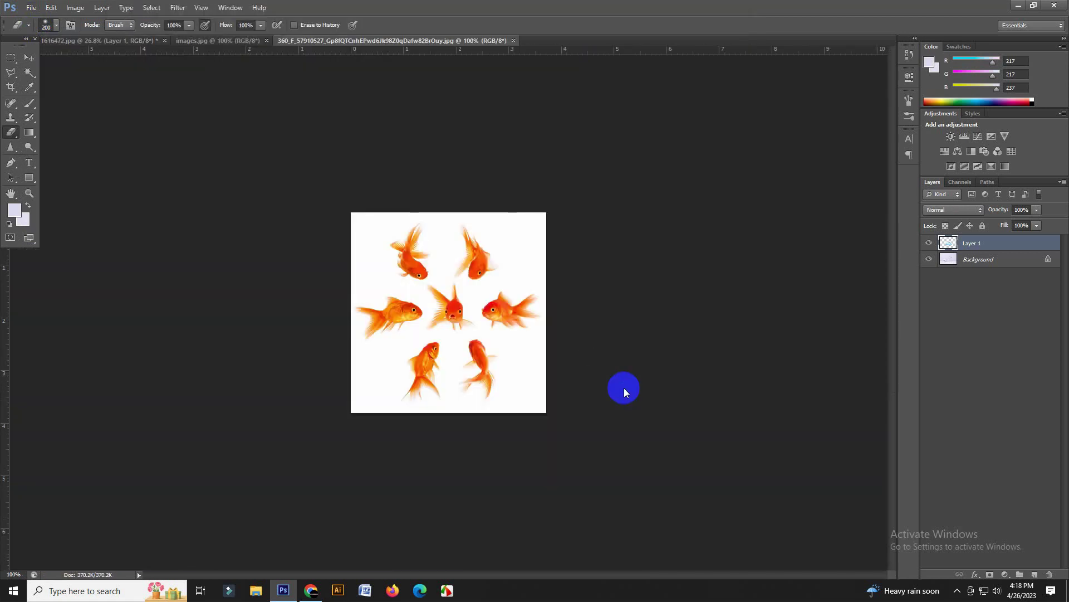
left_click(523, 370)
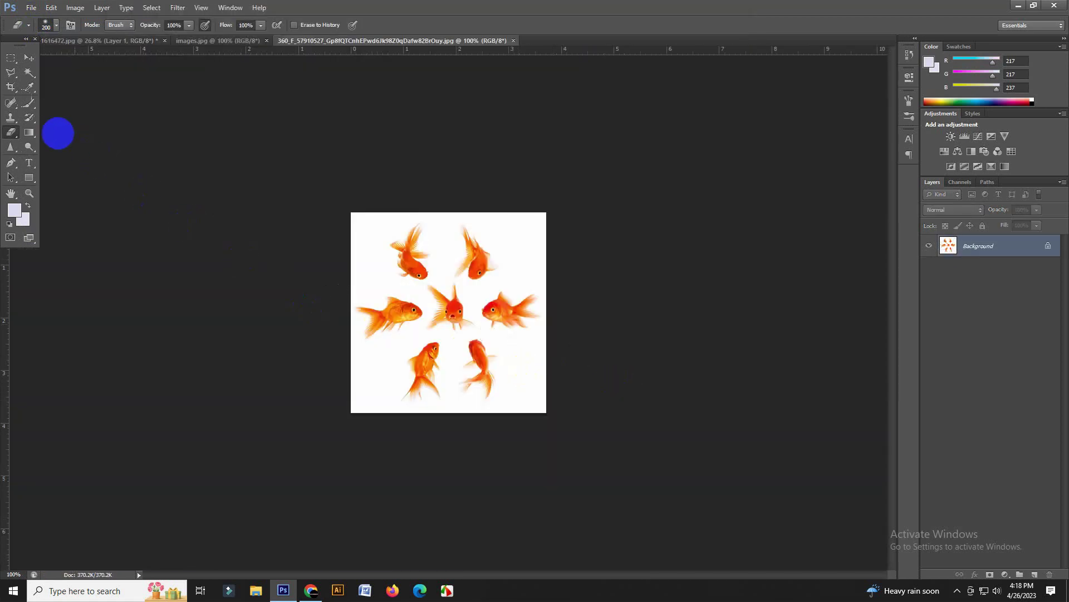
left_click(11, 58)
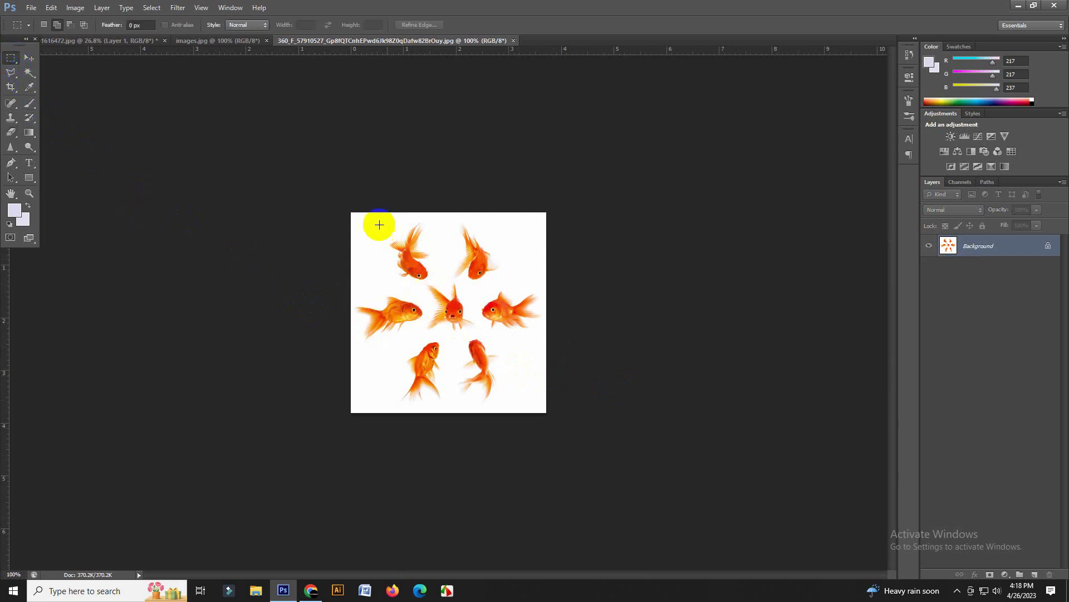
Step: Copy the top-left goldfish into the bulb, enlarged, tilted and placed in the water's right side
left_click_drag(372, 215, 438, 296)
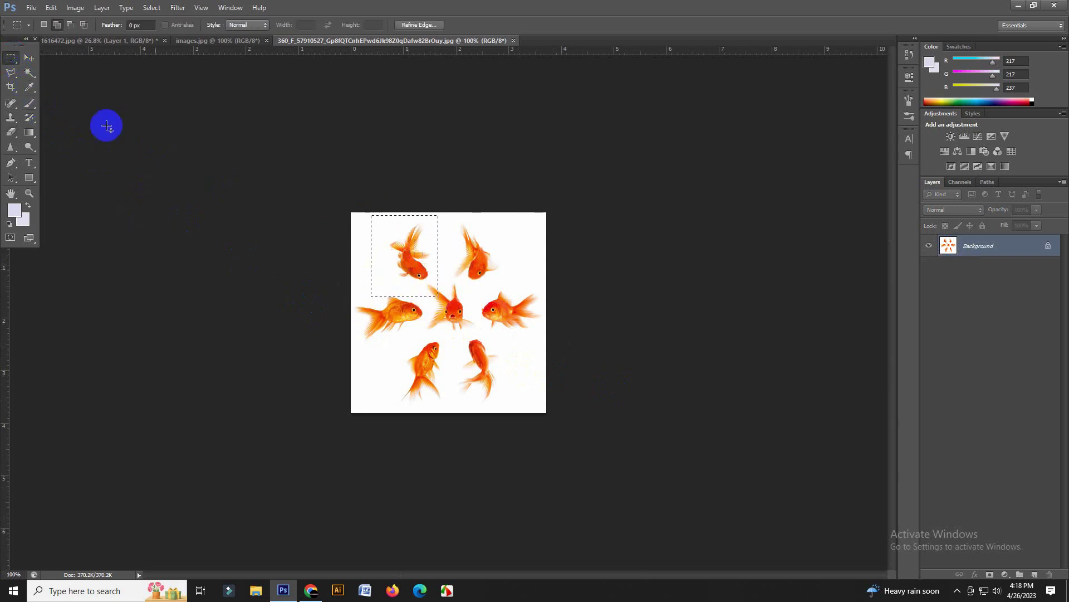
left_click(29, 58)
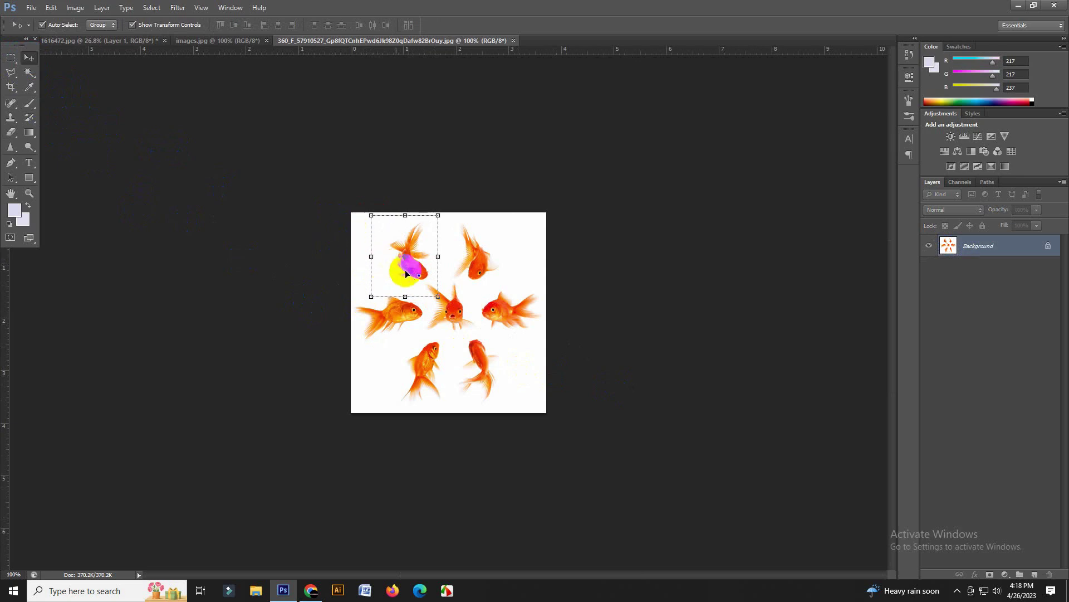
mouse_move(406, 263)
left_mouse_down()
mouse_move(137, 76)
mouse_move(440, 376)
mouse_move(445, 402)
left_mouse_up()
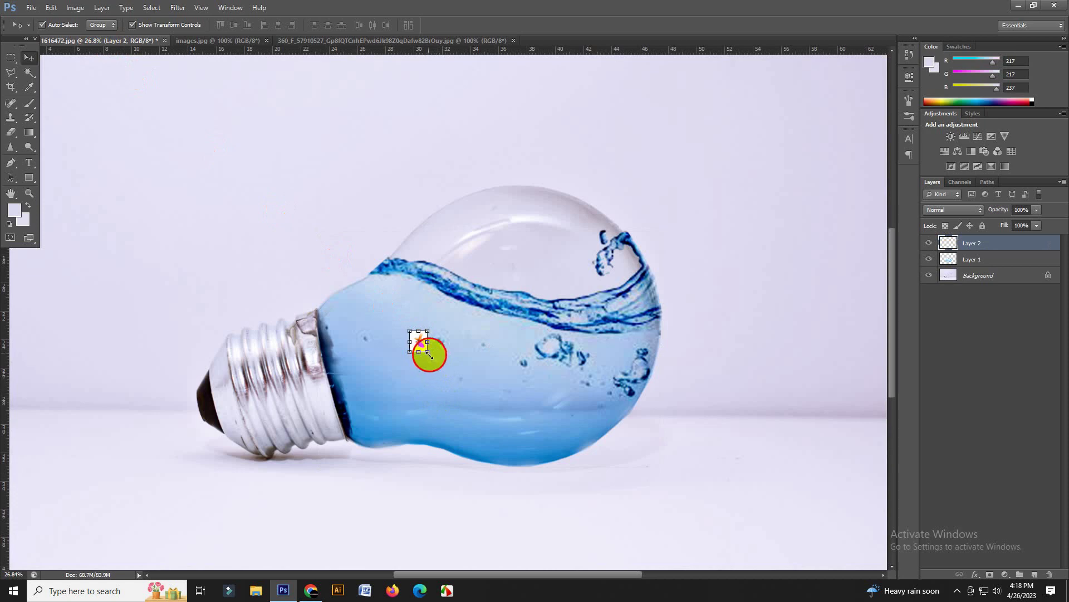
mouse_move(427, 352)
left_mouse_down()
mouse_move(465, 410)
mouse_move(484, 405)
mouse_move(495, 317)
left_mouse_up()
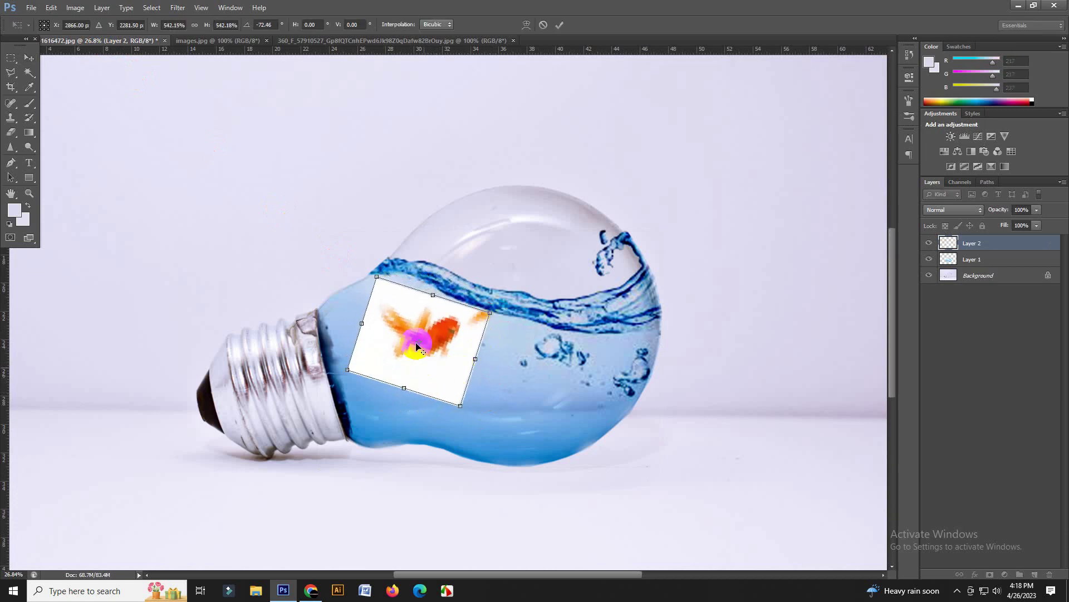
left_click_drag(416, 346, 455, 376)
left_click_drag(414, 329, 569, 364)
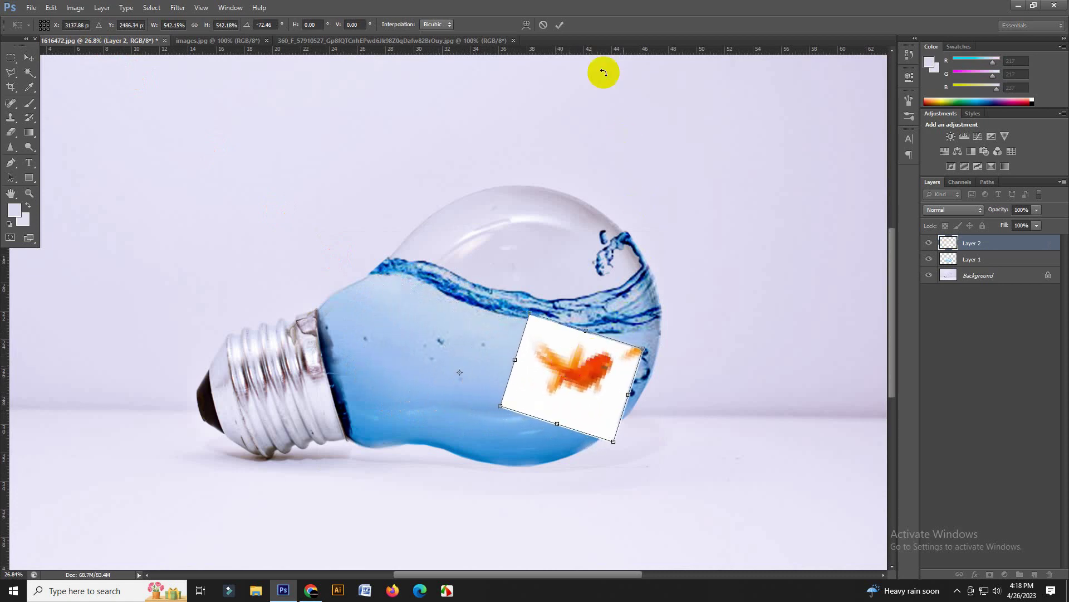
left_click(559, 25)
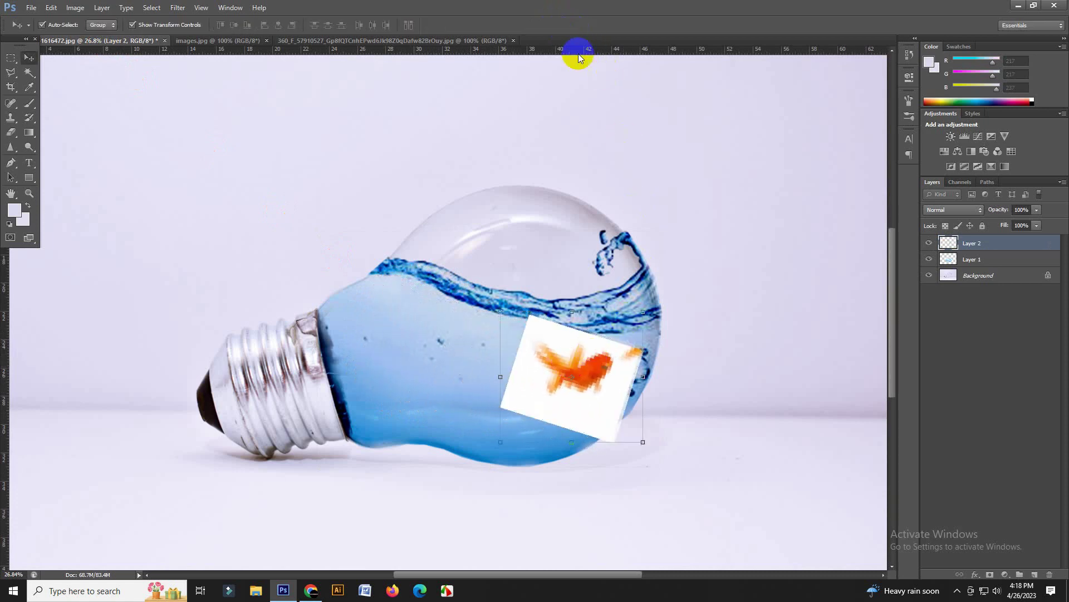
Step: Set the goldfish layer to Darken, tilt it slightly, and return to the goldfish image
left_click(952, 209)
left_click(952, 248)
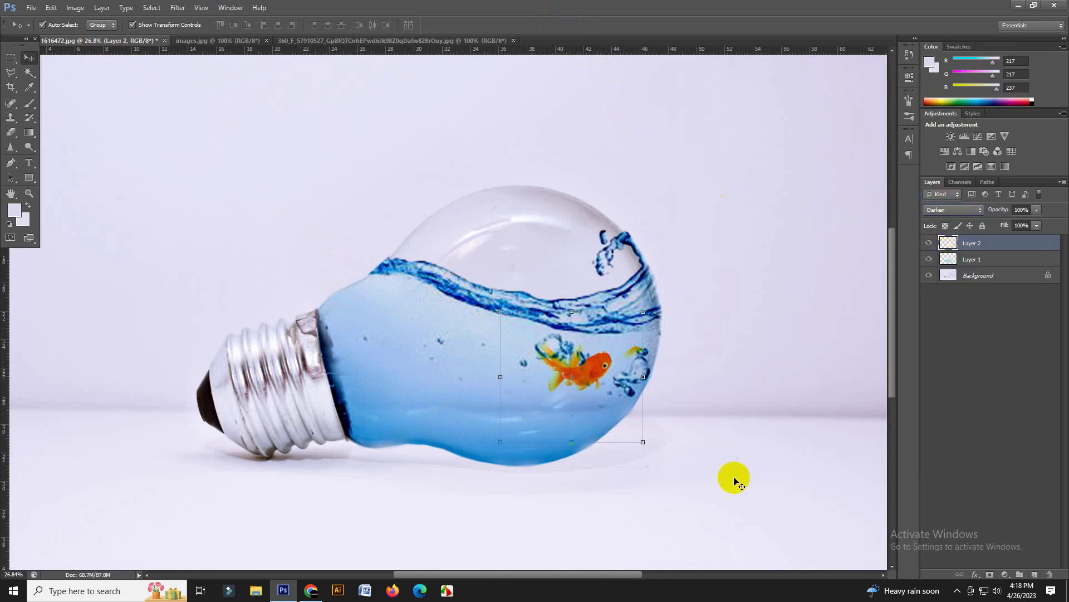
left_click_drag(652, 447, 656, 434)
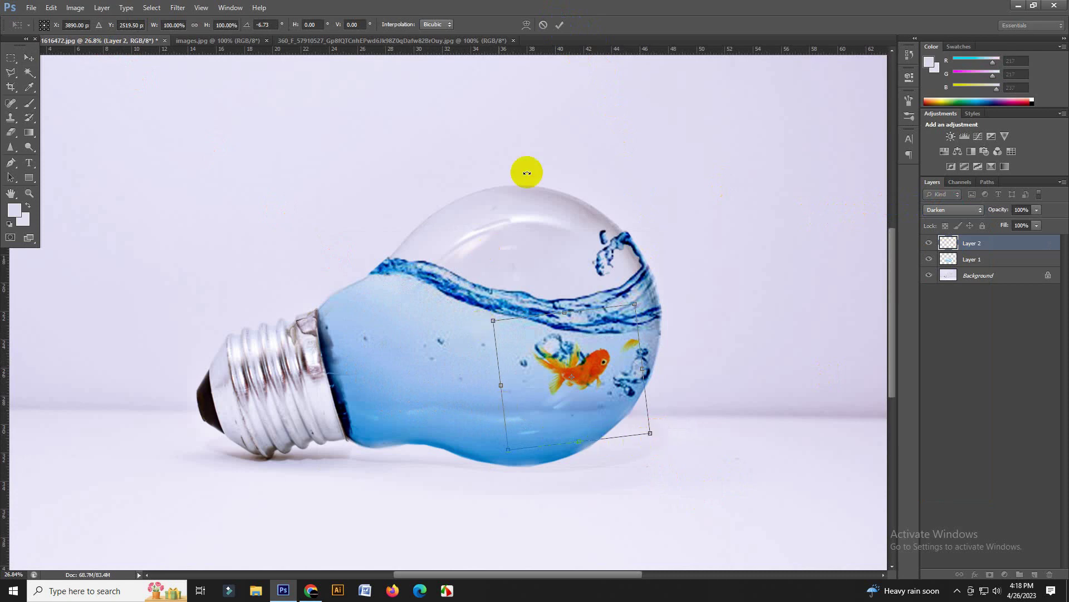
left_click(561, 26)
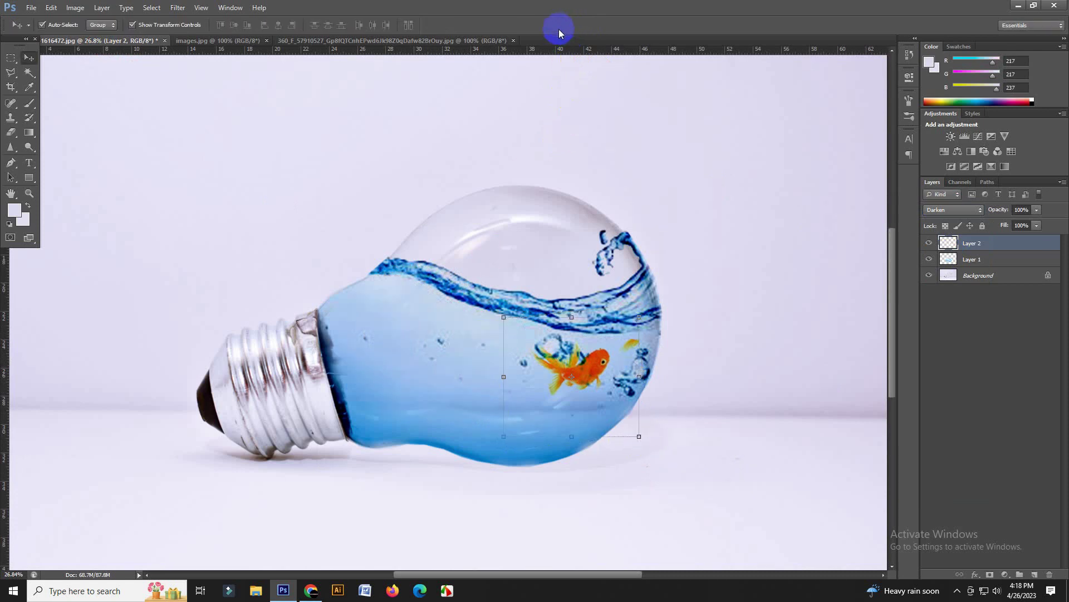
left_click(367, 41)
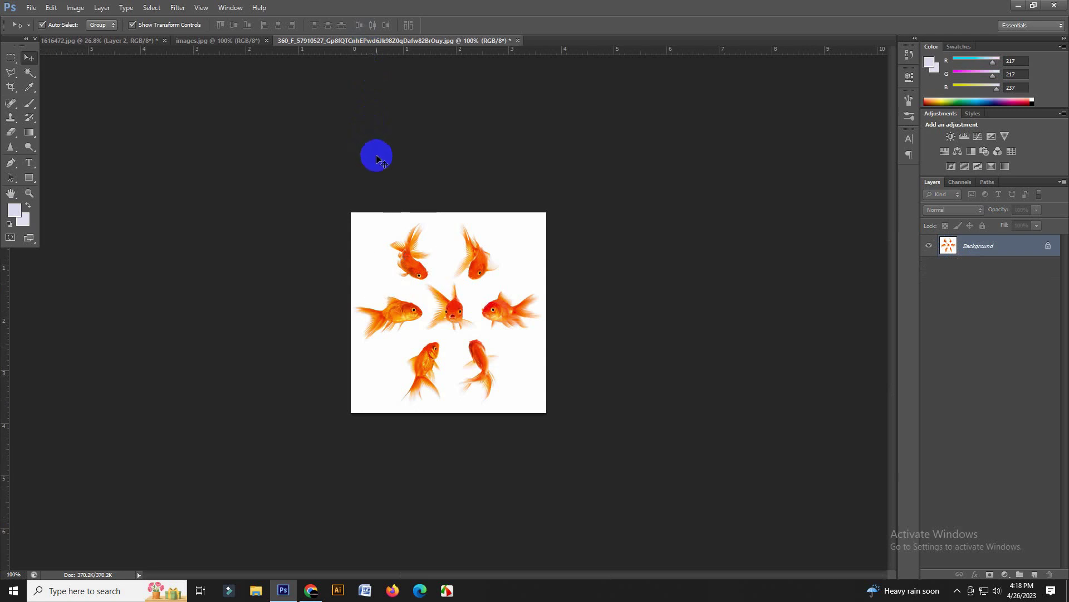
Step: Copy the left goldfish into the bulb, tilted and moved up-right in the water
left_click(11, 57)
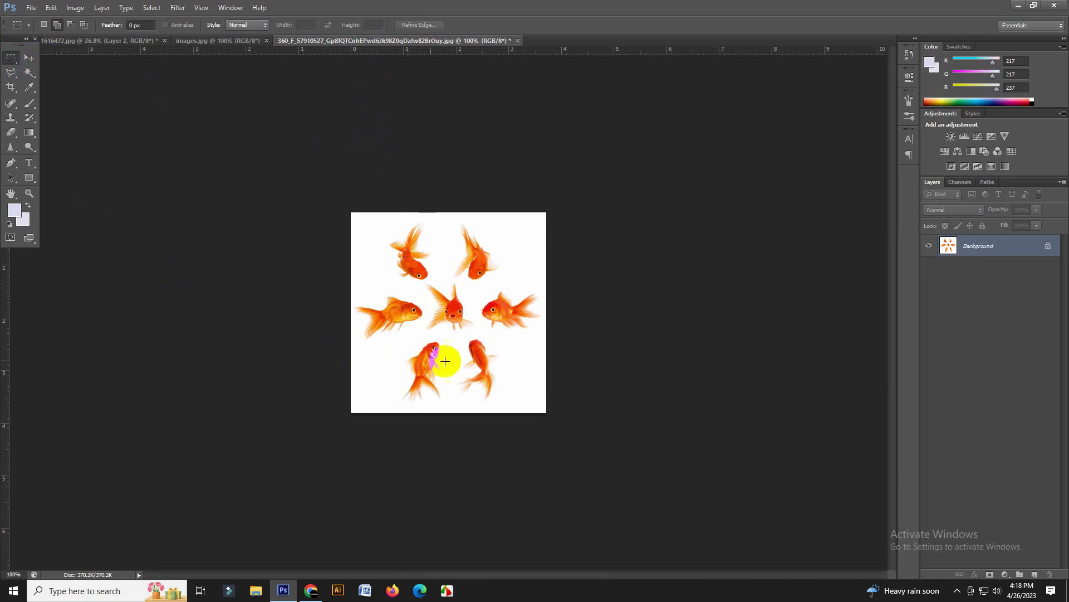
mouse_move(442, 358)
left_mouse_down()
mouse_move(375, 315)
mouse_move(415, 348)
left_mouse_up()
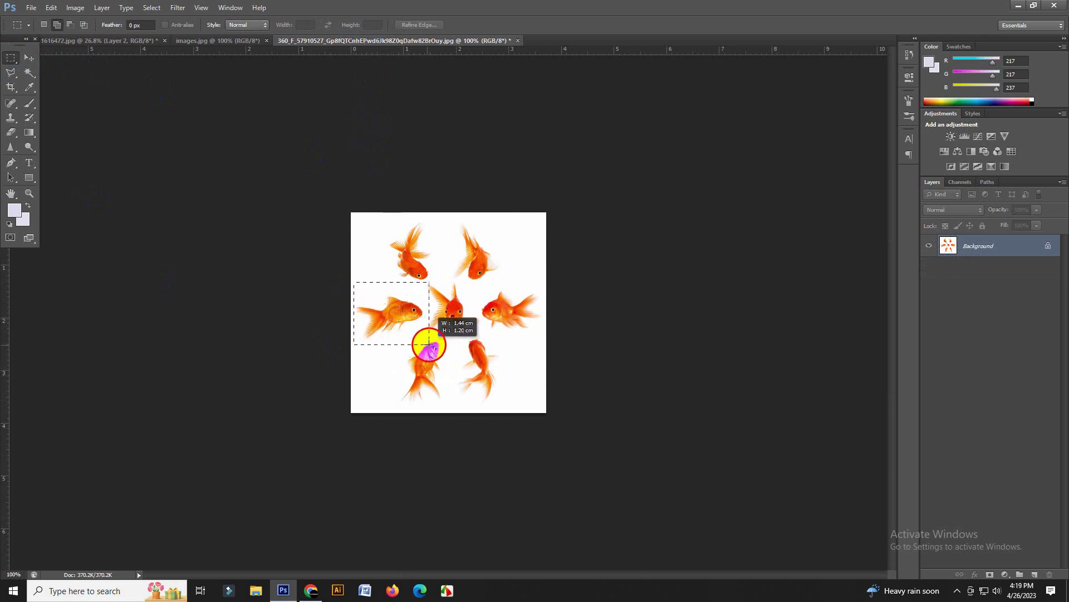
left_click_drag(414, 348, 429, 344)
left_click(28, 58)
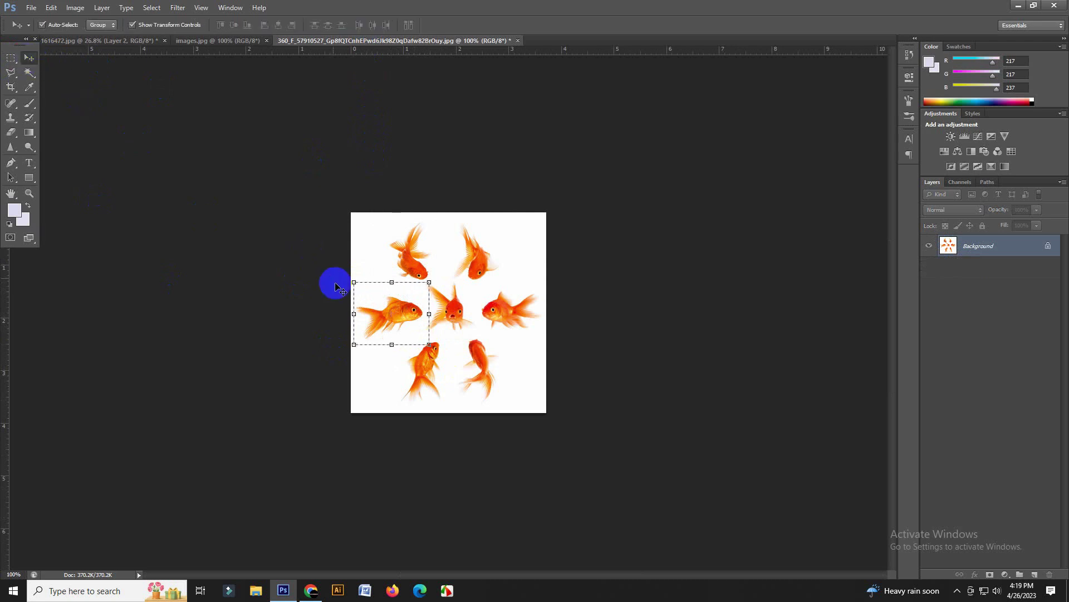
left_click_drag(377, 303, 298, 233)
mouse_move(120, 54)
left_mouse_down()
mouse_move(113, 47)
mouse_move(418, 350)
mouse_move(475, 425)
mouse_move(490, 375)
left_mouse_up()
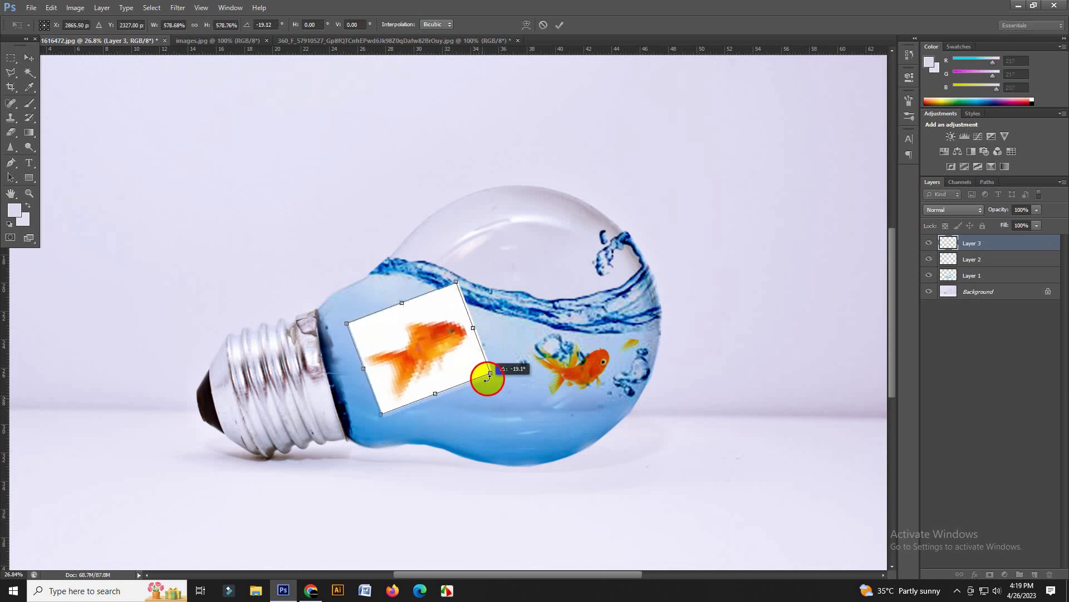
left_click_drag(411, 350, 444, 316)
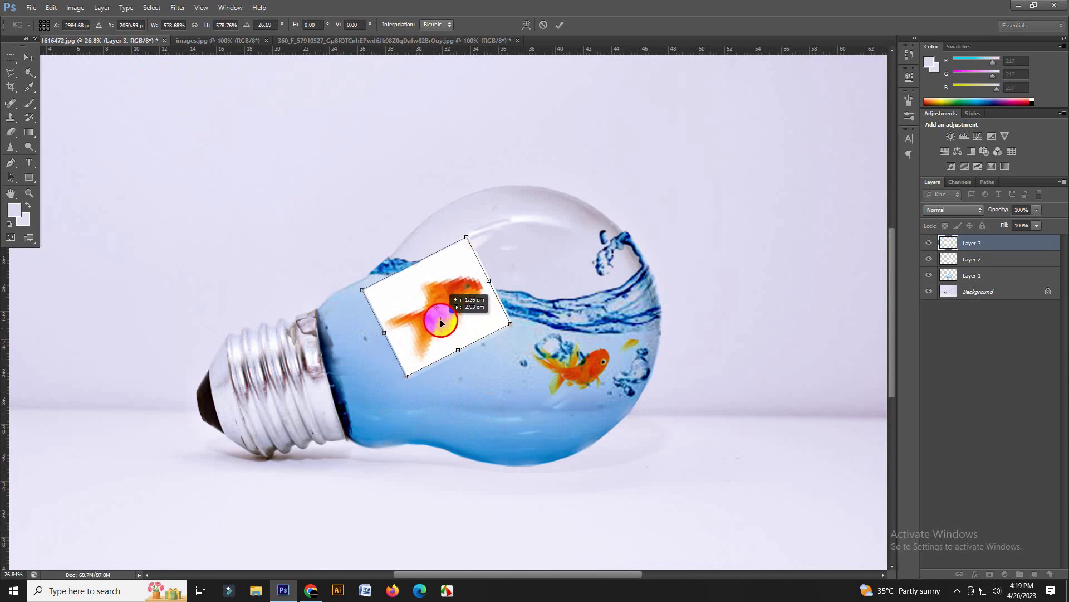
left_click(561, 25)
Step: Set the fish to Darken, raise it slightly, enlarge it to about 118%, then return to the fish image
left_click(958, 210)
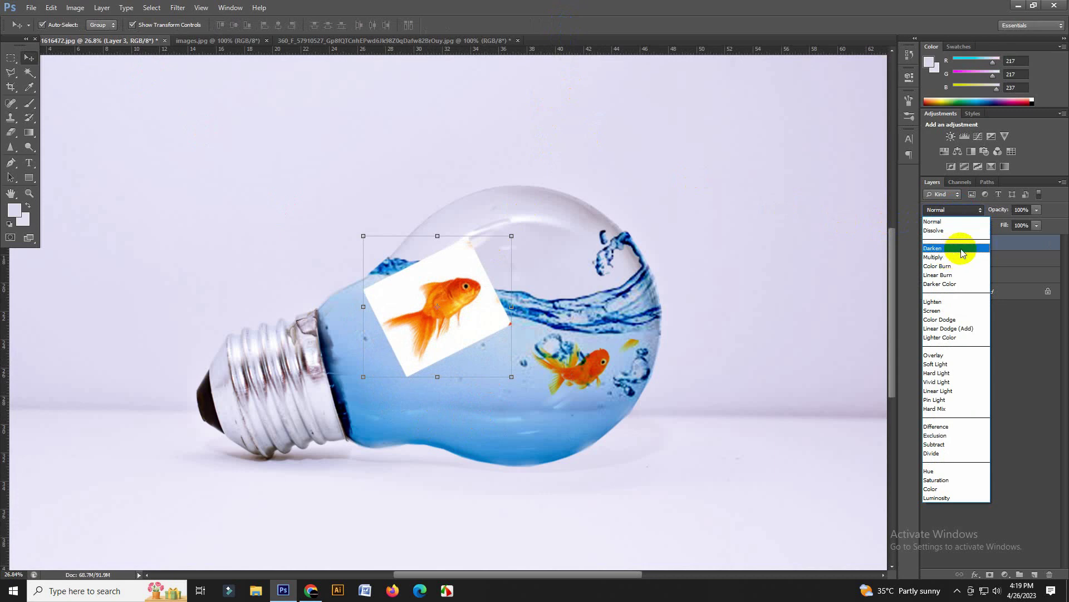
left_click(963, 253)
left_click_drag(454, 337, 471, 327)
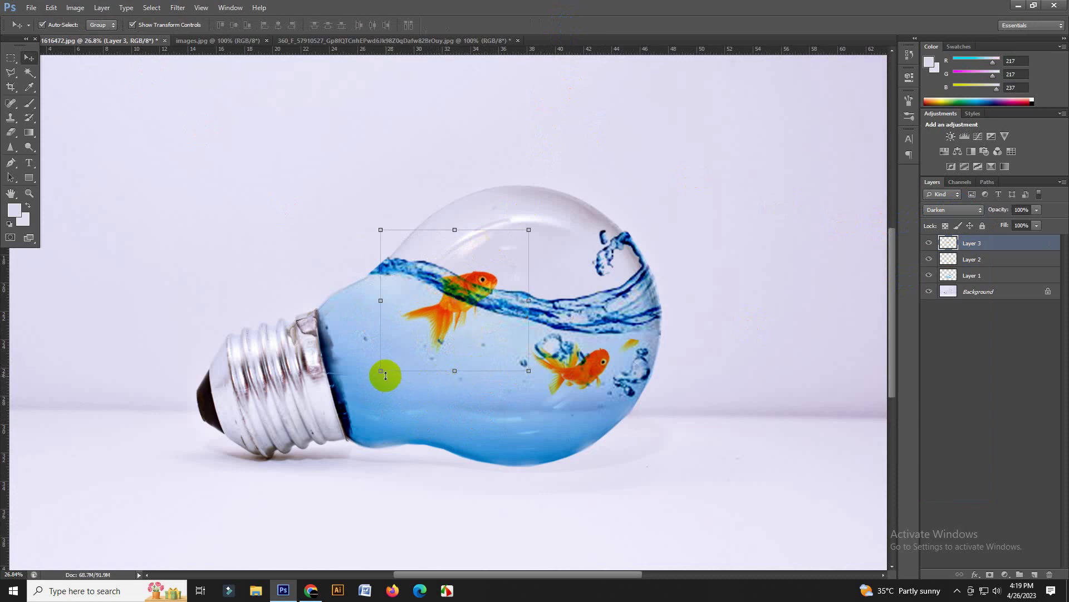
left_click_drag(381, 372, 368, 383)
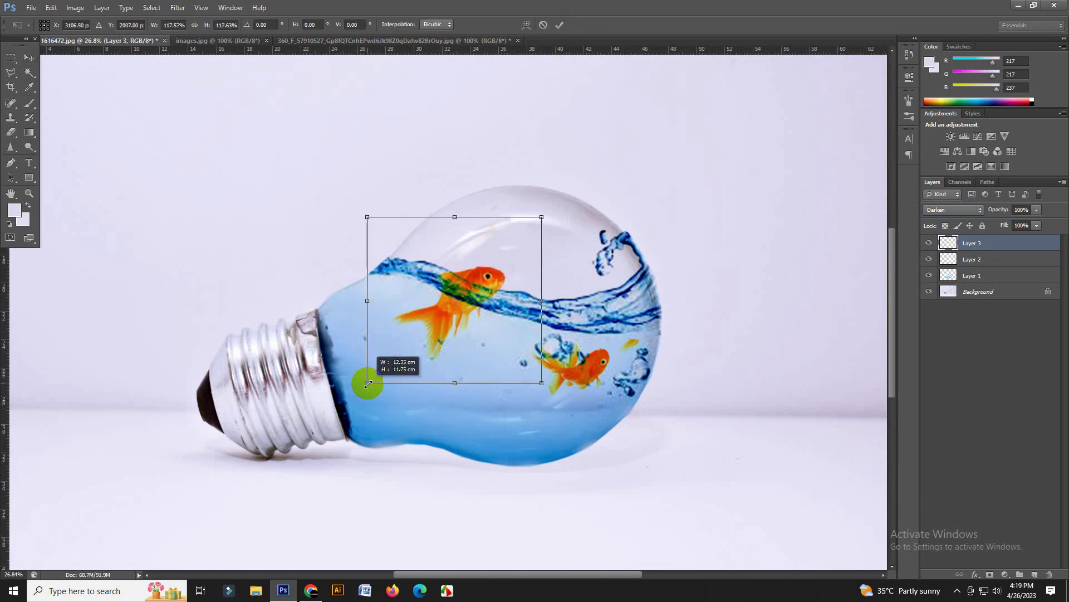
left_click_drag(541, 395, 545, 73)
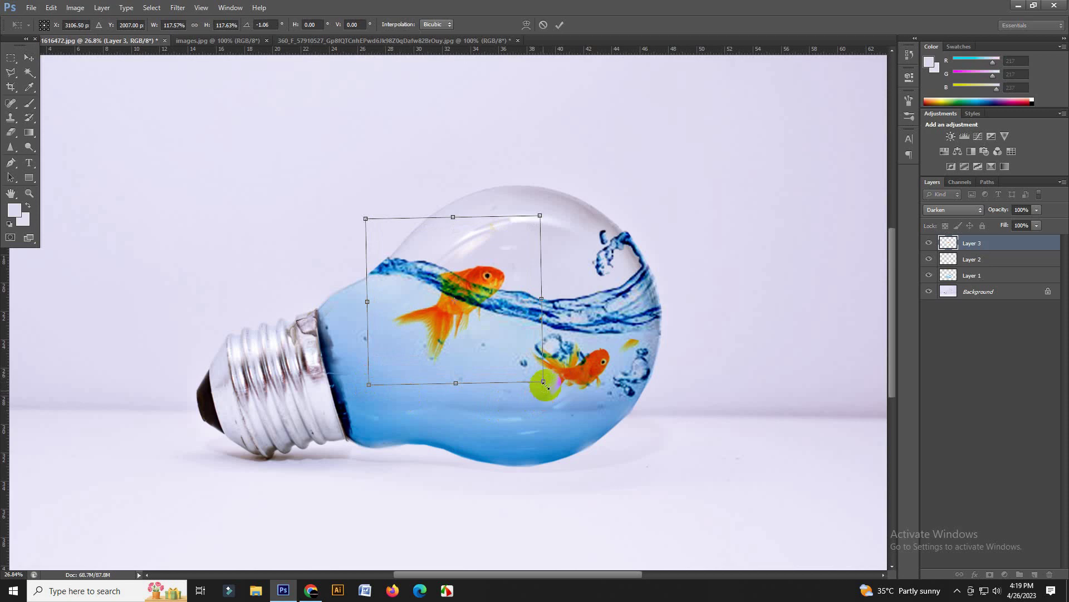
left_click(561, 26)
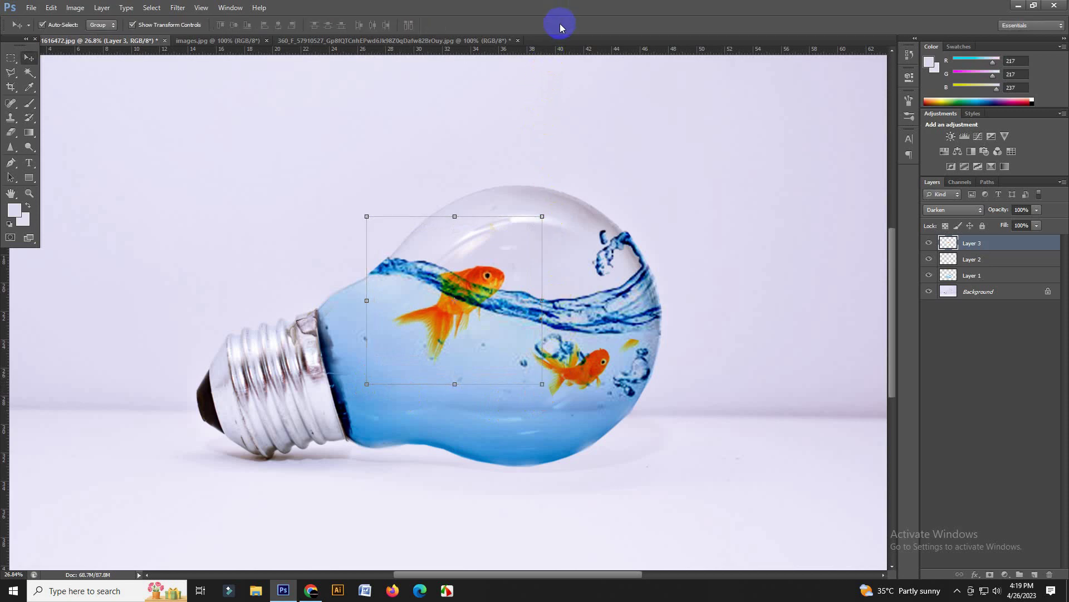
left_click(382, 41)
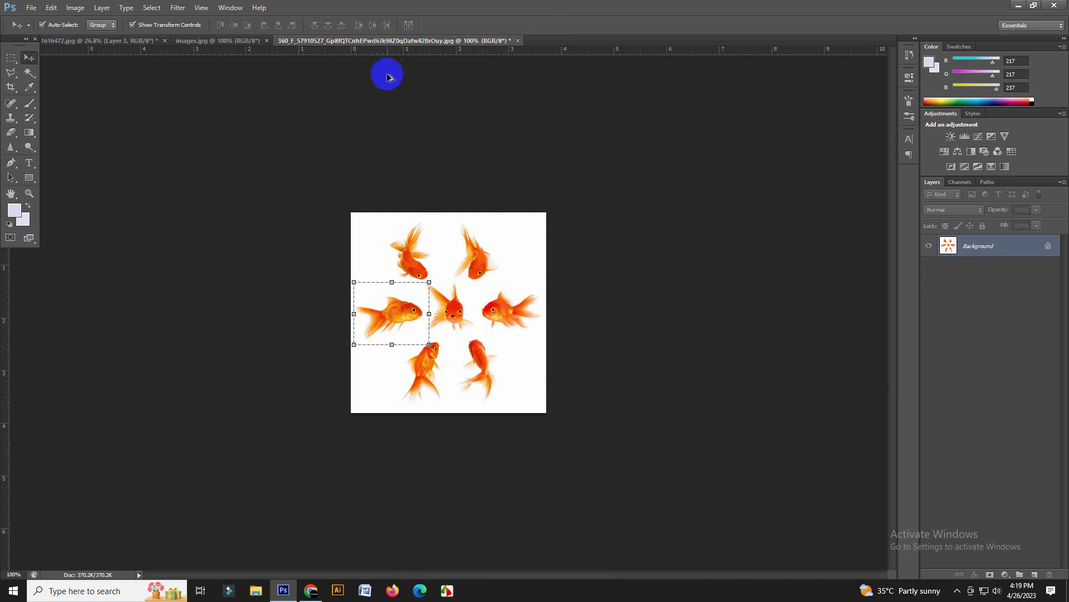
Step: Copy the right-hand goldfish into the bulb, enlarged and shifted to the lower right
key("ctrl+d")
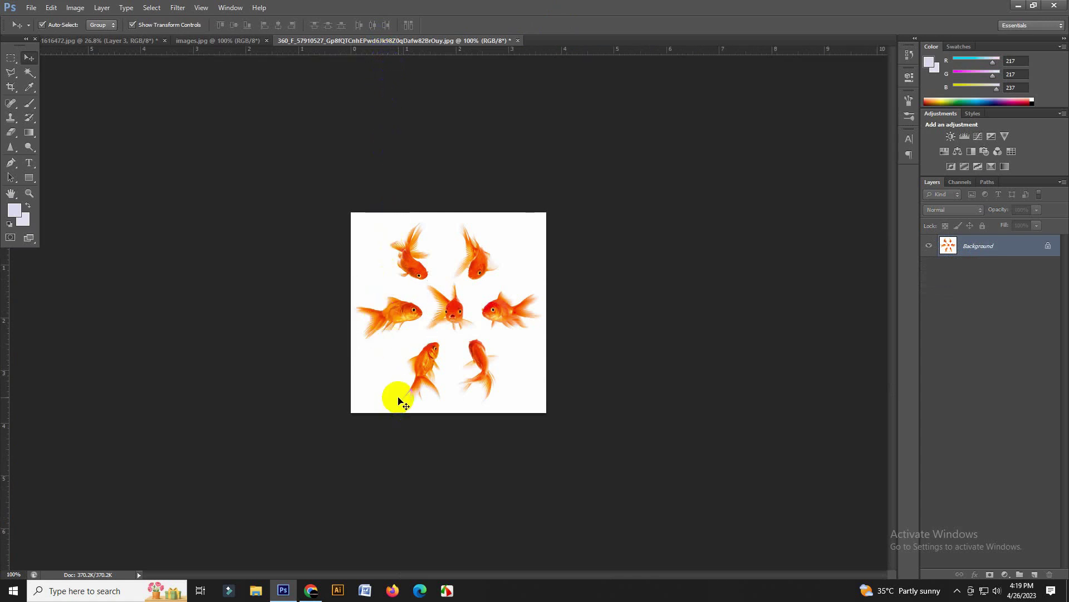
left_click(10, 58)
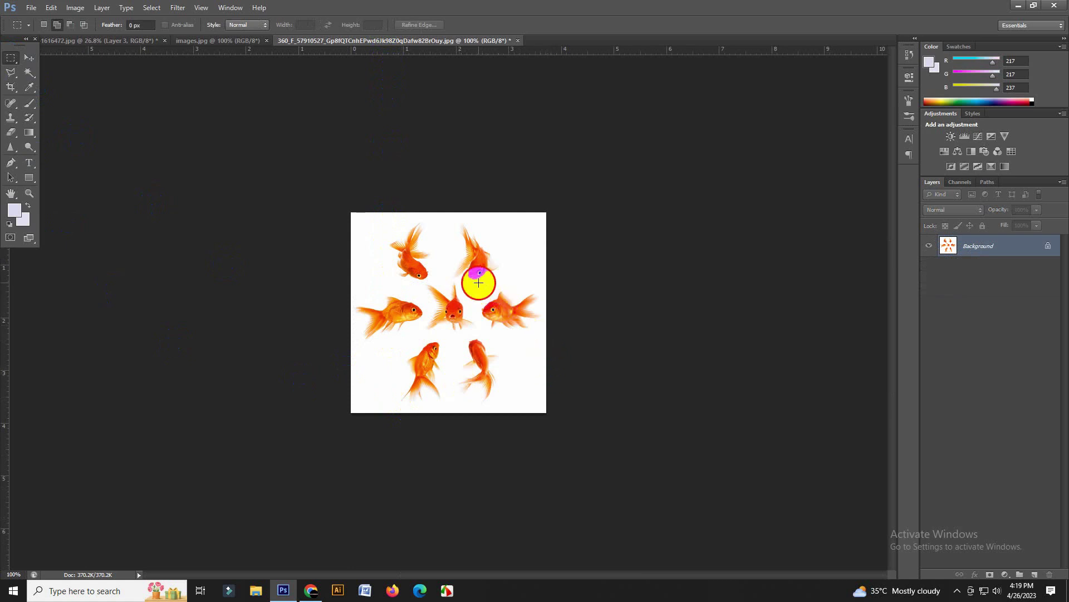
left_click_drag(478, 282, 550, 340)
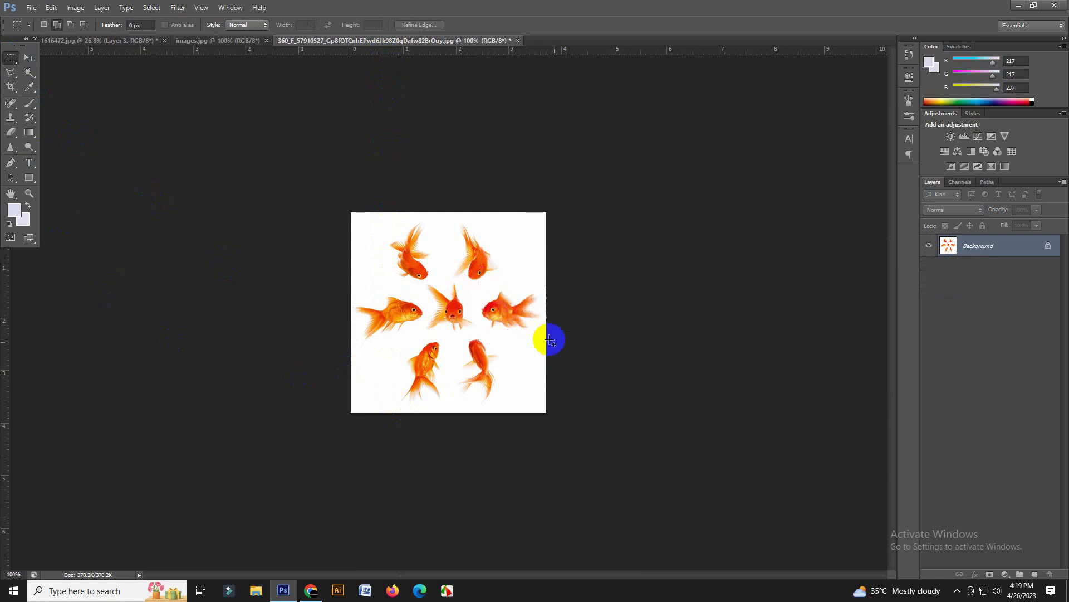
left_click(29, 58)
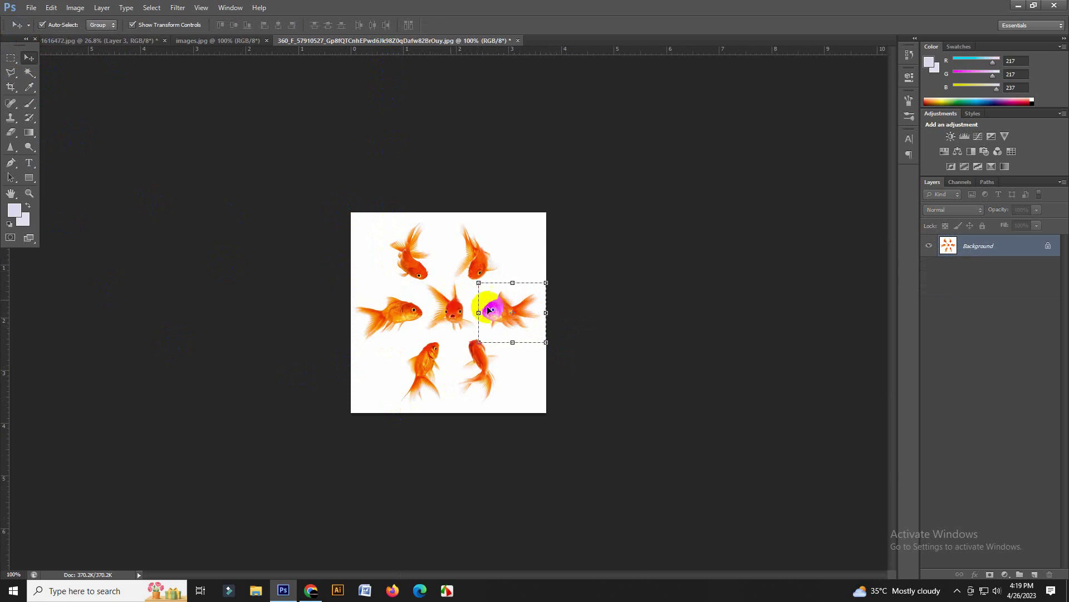
mouse_move(488, 310)
left_mouse_down()
mouse_move(106, 45)
mouse_move(318, 302)
left_mouse_up()
left_click_drag(392, 386, 394, 387)
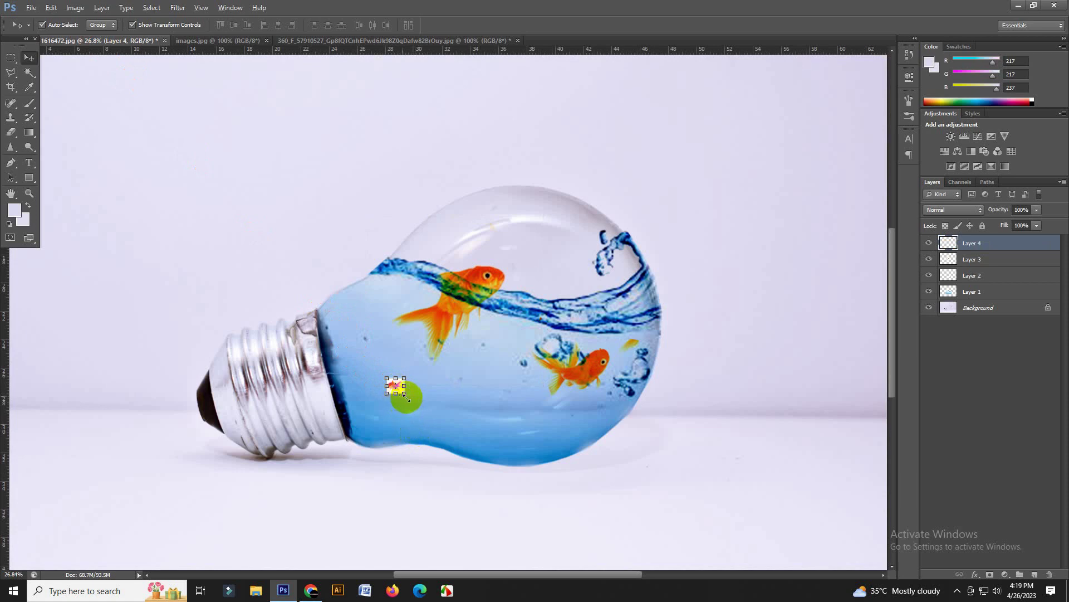
left_click_drag(406, 394, 457, 439)
left_click_drag(394, 377, 436, 398)
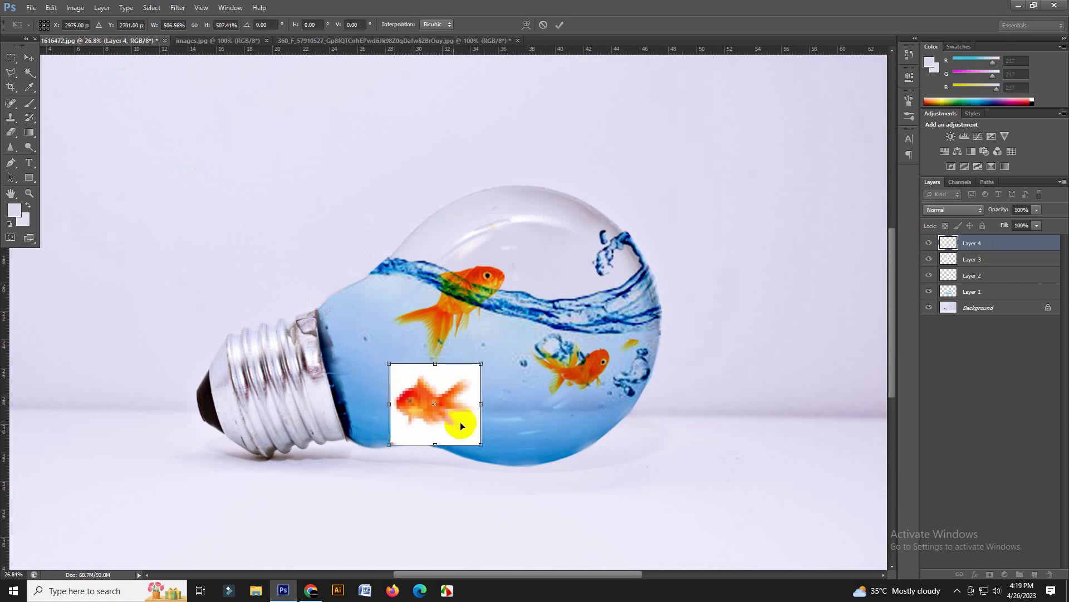
left_click(561, 25)
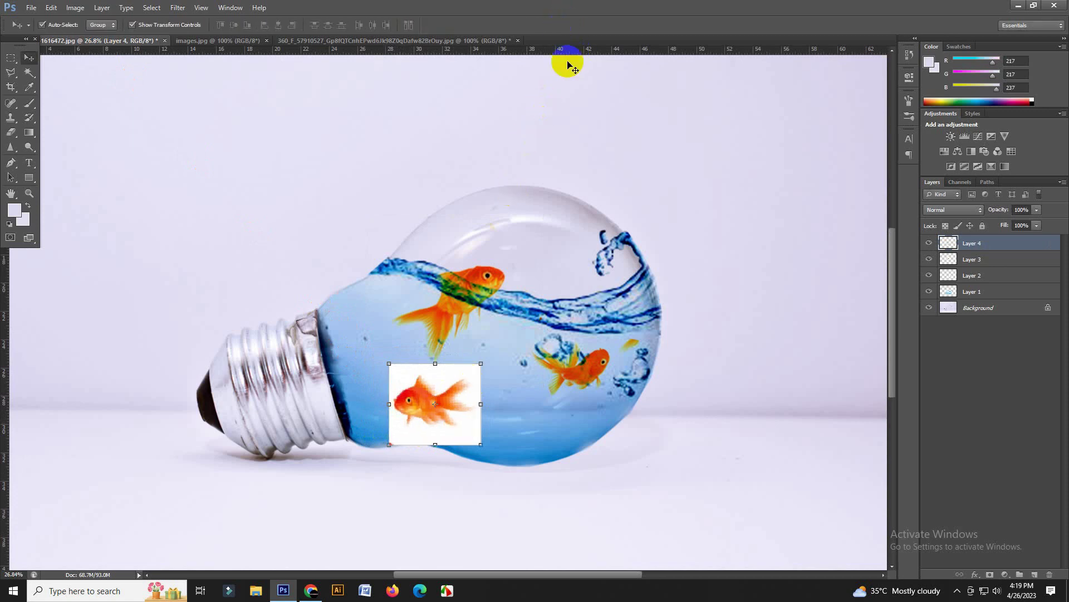
Step: Blend the third fish with Darken, widen it slightly, and move it toward the bulb's bottom
left_click(952, 212)
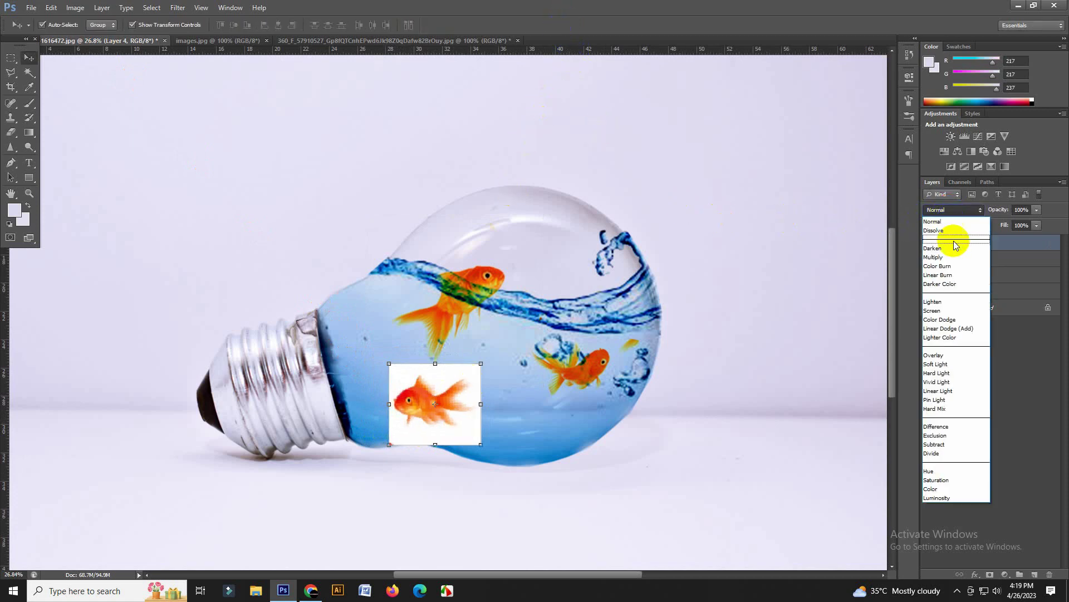
left_click(950, 236)
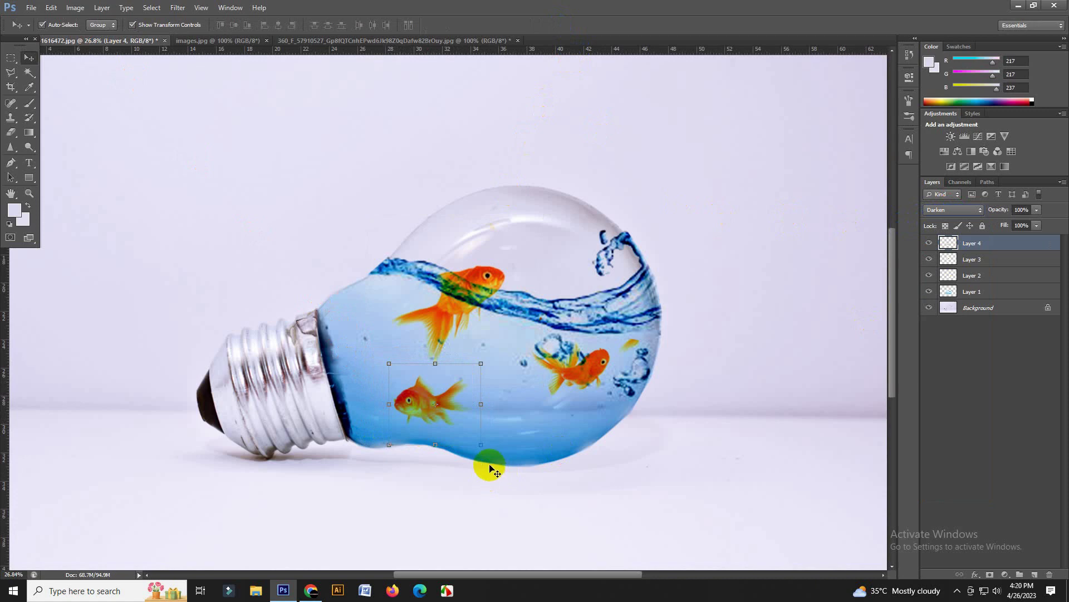
left_click_drag(487, 450, 498, 450)
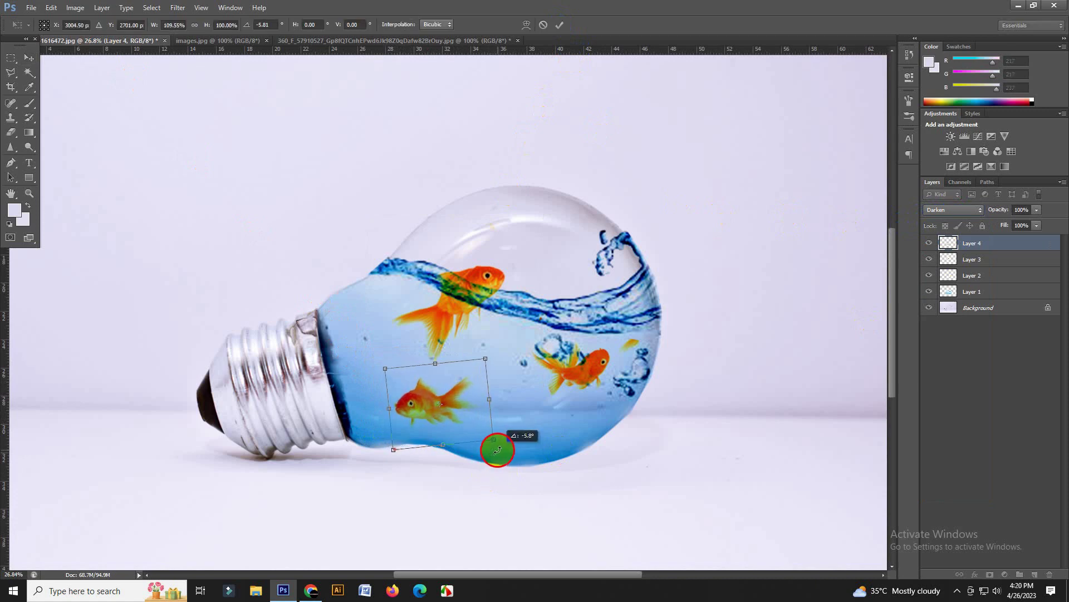
left_click_drag(449, 411, 452, 402)
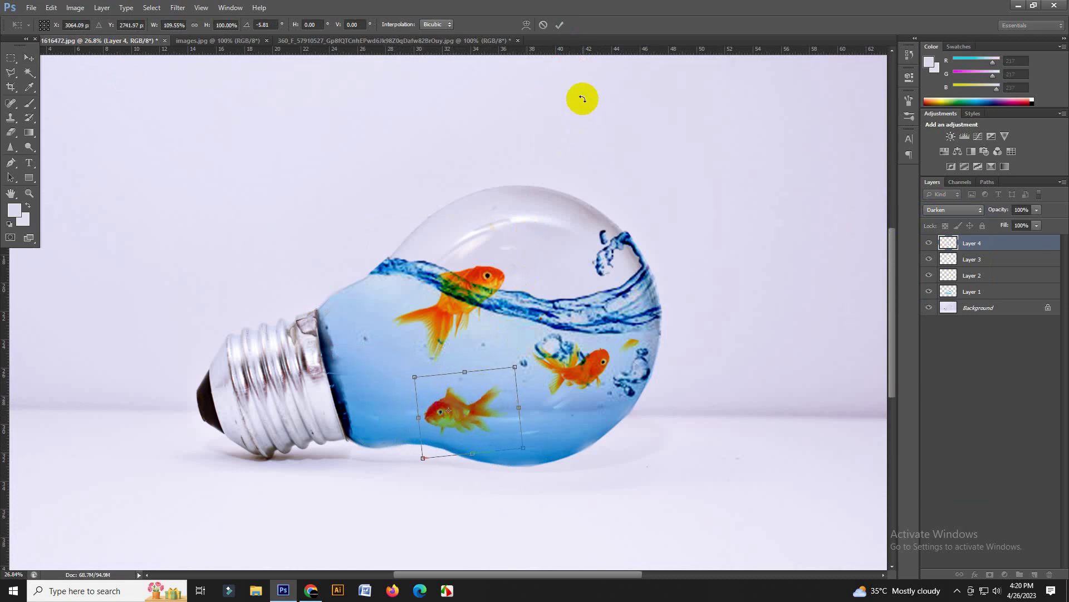
left_click(559, 25)
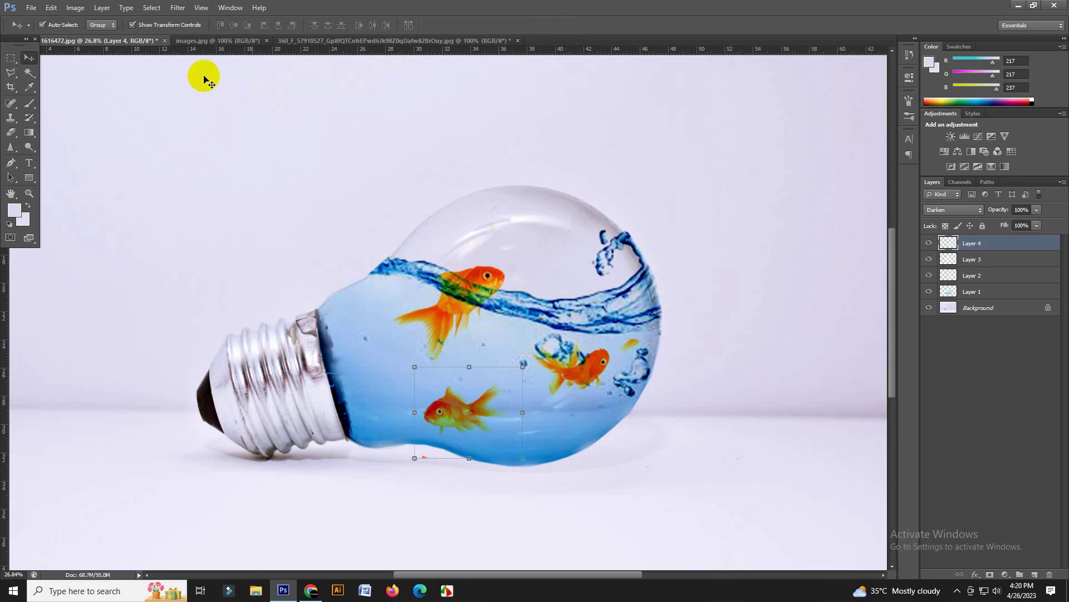
left_click(31, 7)
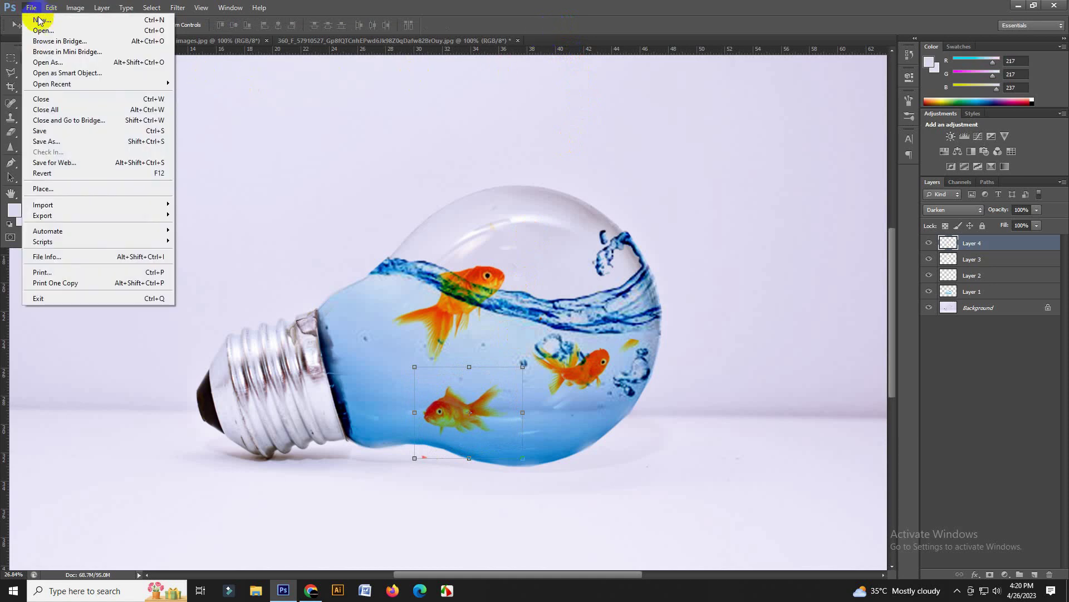
Step: Open the starry-sky image rm218-sasi-06_1 as a new document
left_click(44, 30)
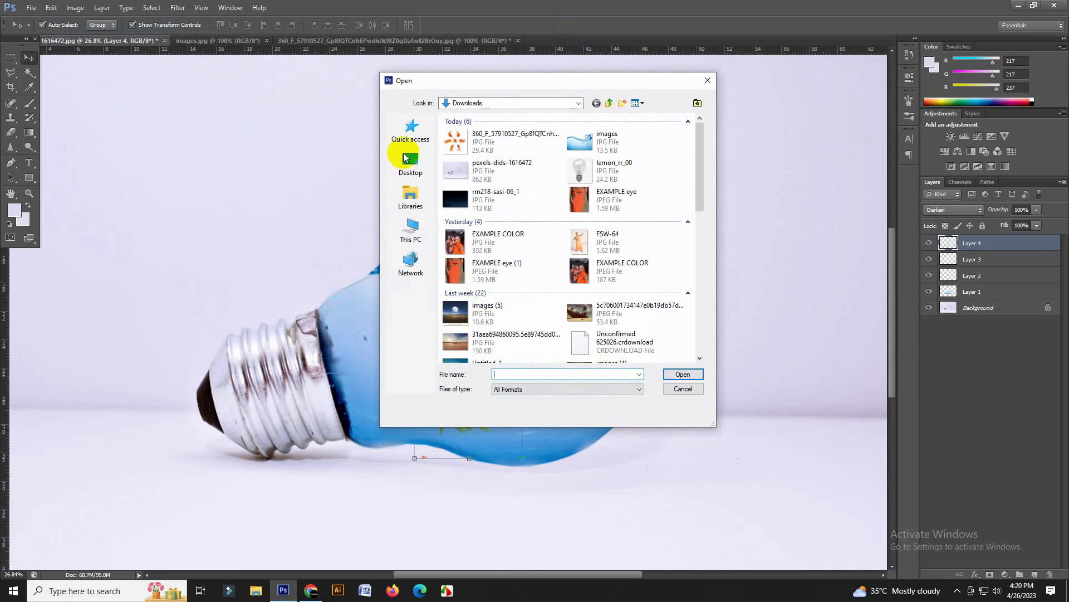
left_click(464, 199)
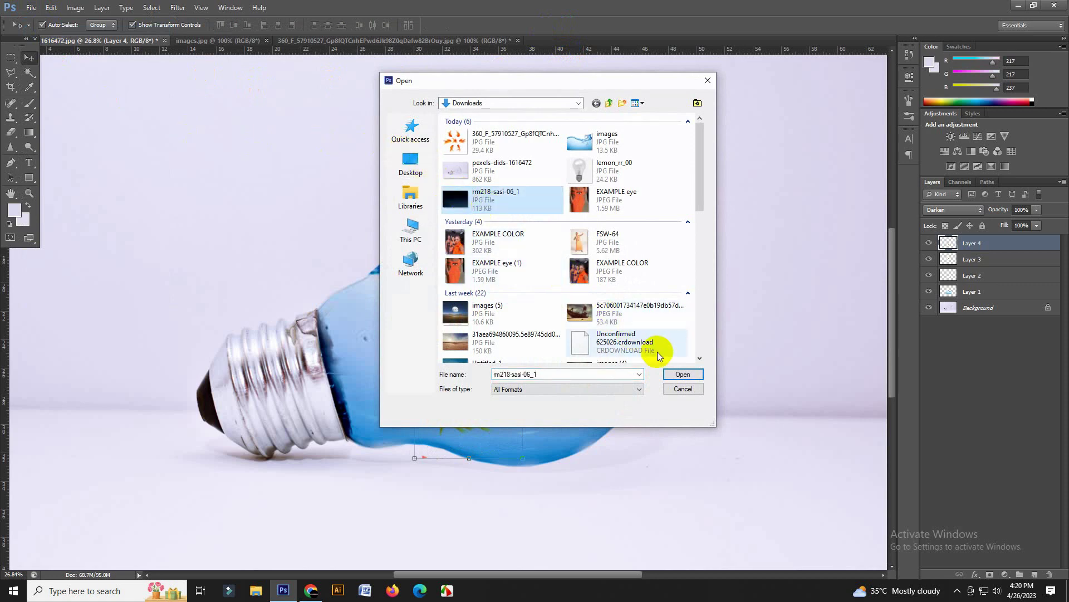
left_click(683, 374)
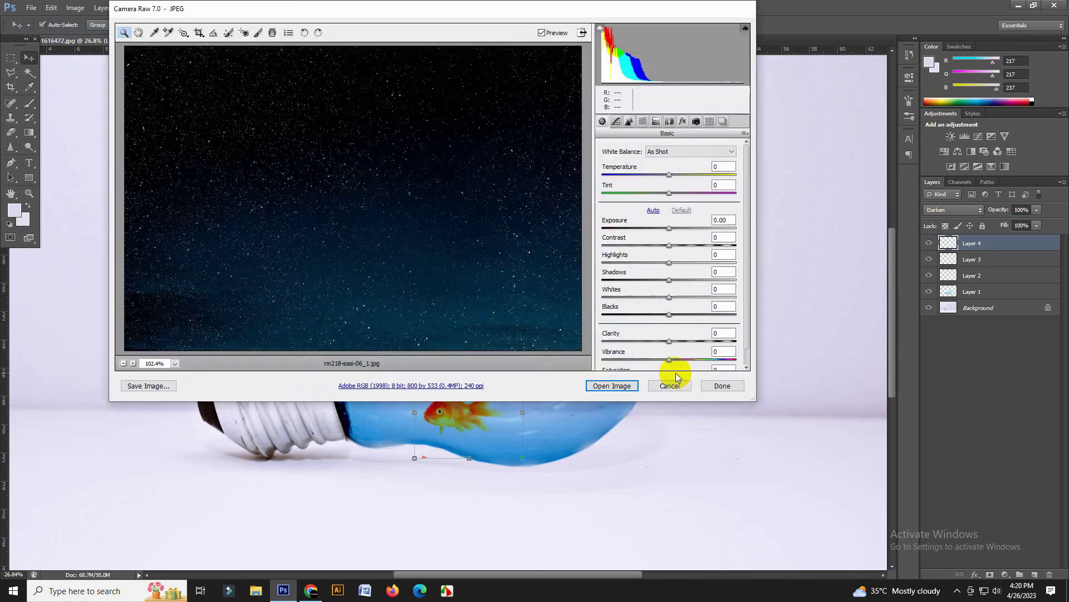
left_click(614, 386)
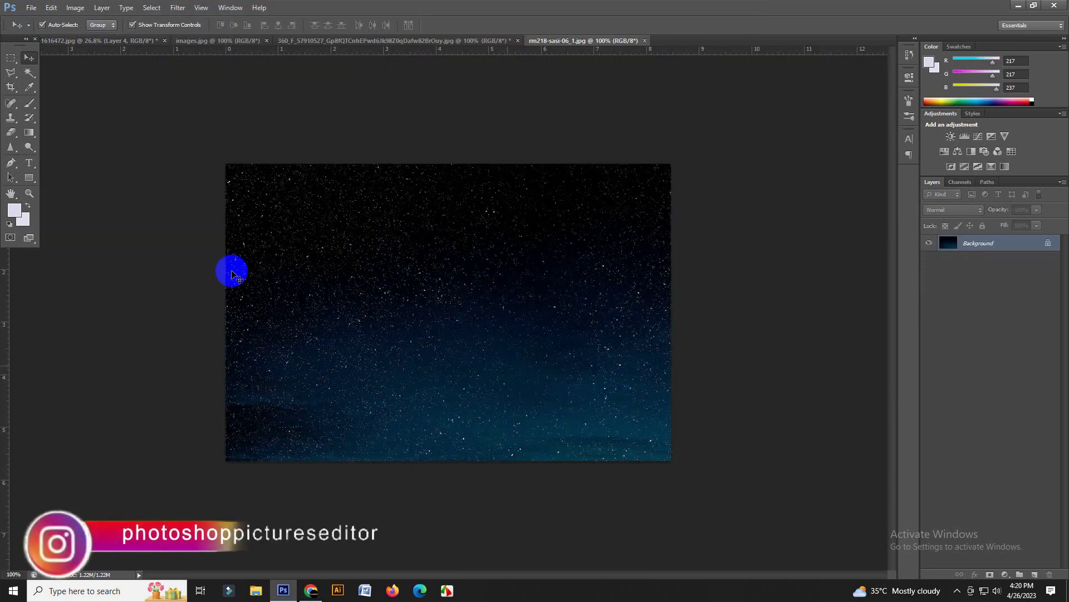
Step: Select the starry sky and drag it into the light bulb composite as a new layer
left_click(8, 65)
mouse_move(223, 166)
left_mouse_down()
mouse_move(727, 485)
mouse_move(728, 476)
left_mouse_up()
left_click(29, 57)
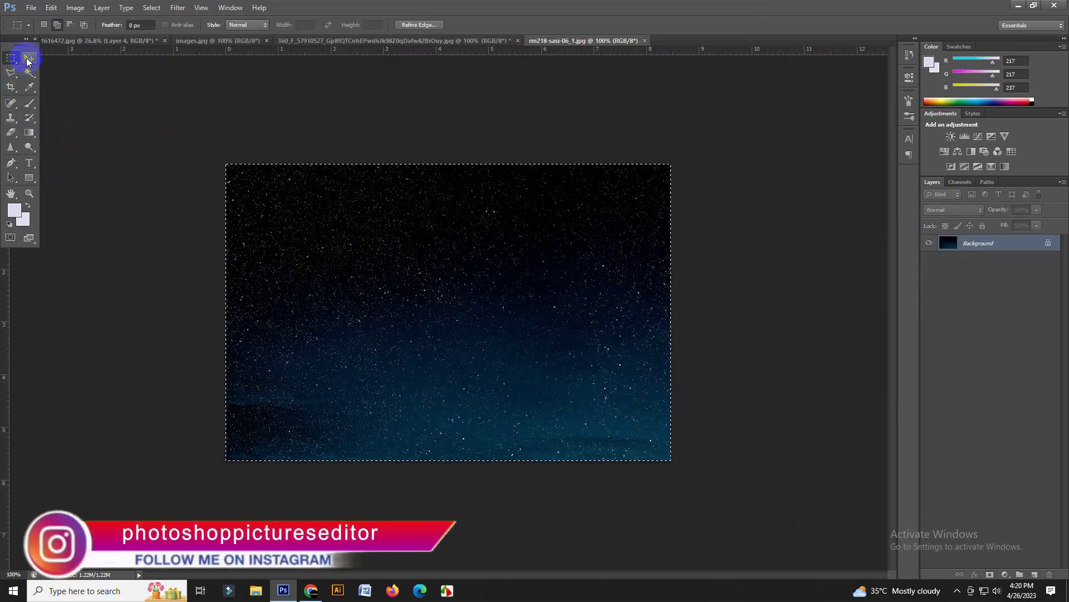
mouse_move(266, 275)
left_mouse_down()
mouse_move(85, 42)
mouse_move(471, 396)
left_mouse_up()
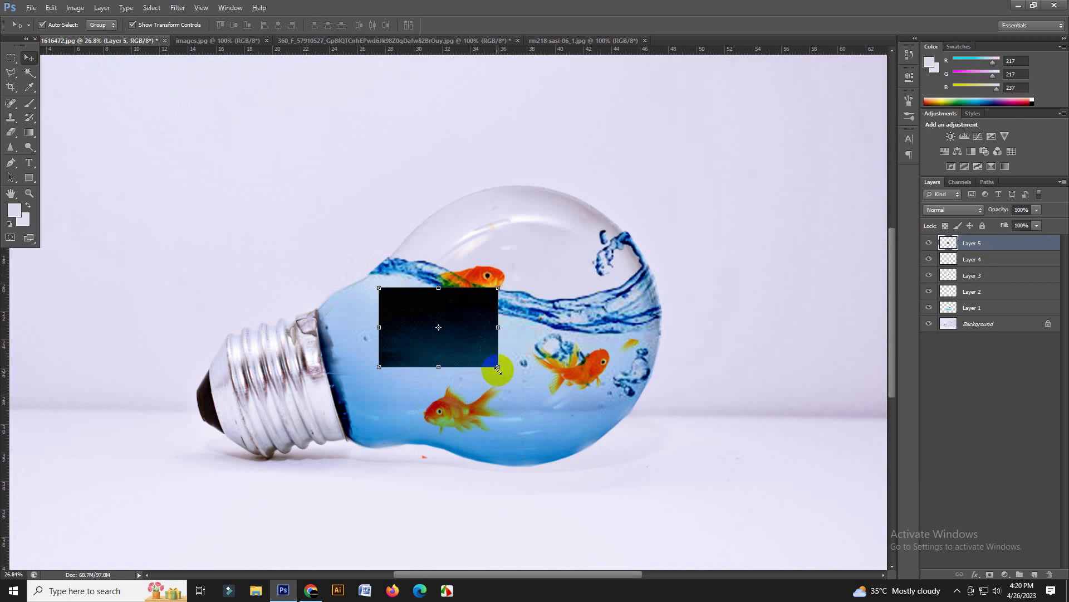
Step: Scale the starry layer to cover the photo and blend it with Linear Dodge (Add) at 45% opacity
mouse_move(504, 370)
left_mouse_down()
mouse_move(756, 471)
mouse_move(771, 490)
left_mouse_up()
left_click_drag(475, 411, 489, 402)
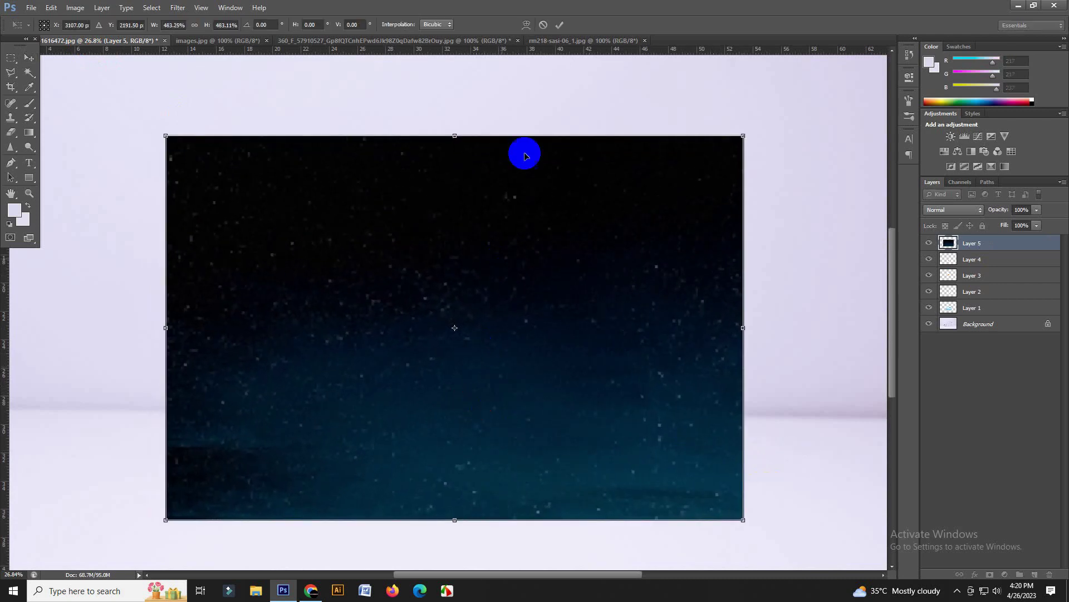
left_click(561, 24)
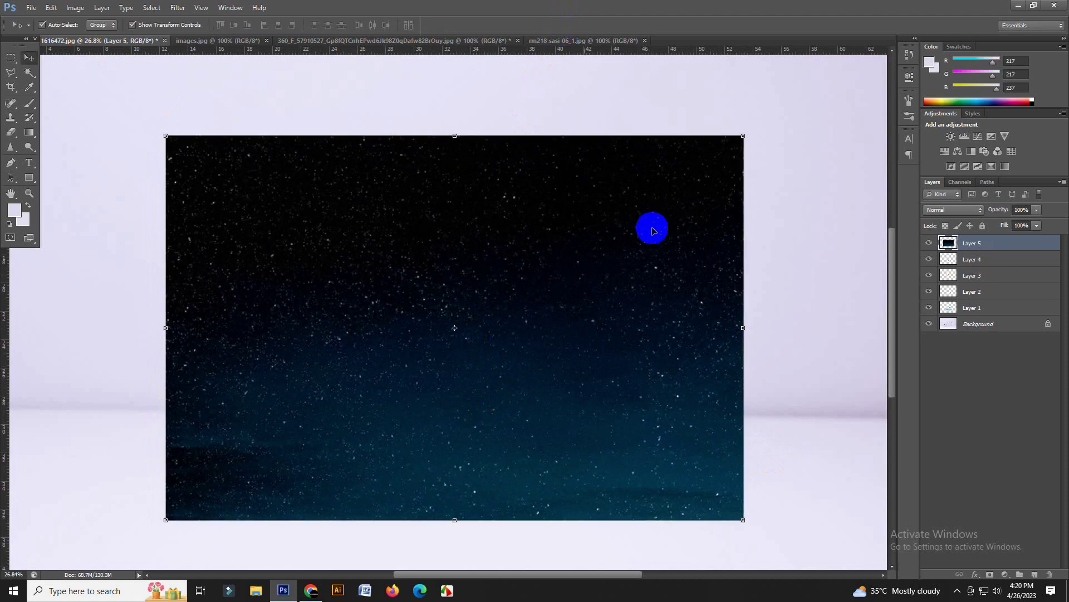
left_click(952, 212)
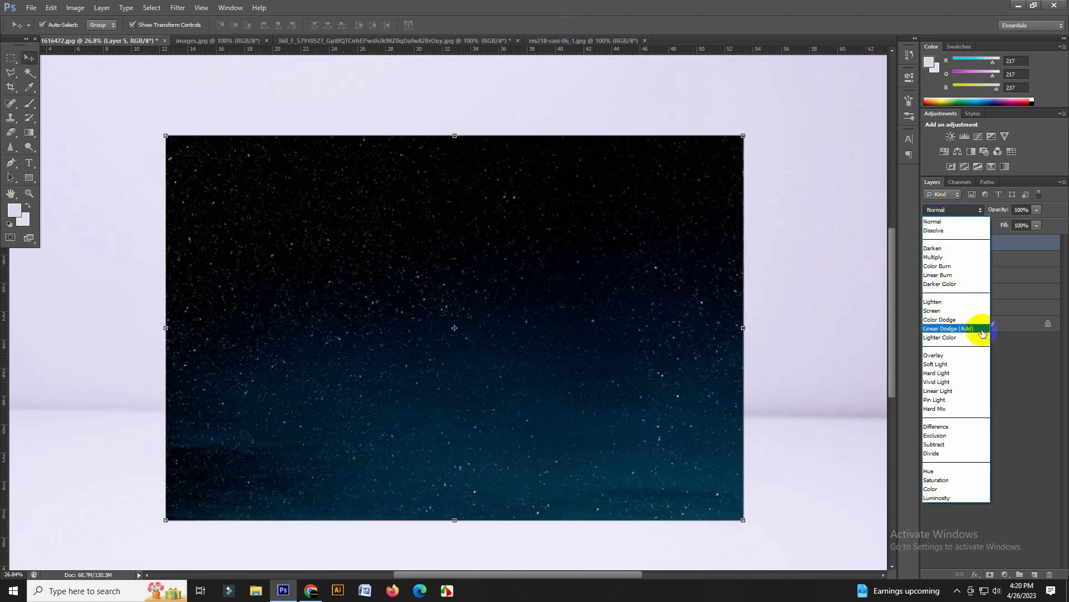
left_click(982, 331)
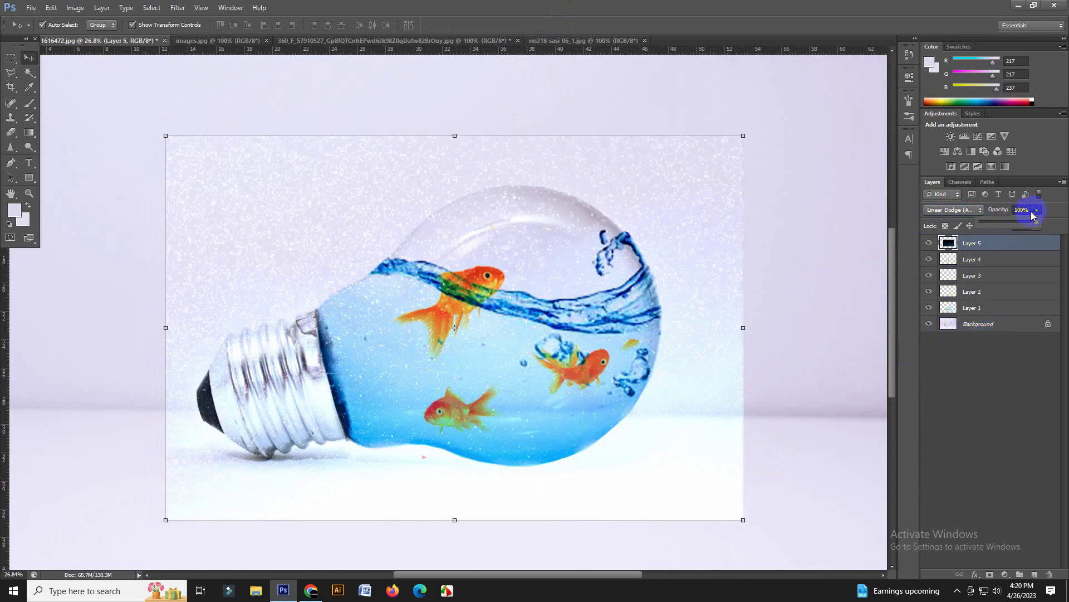
left_click(1021, 221)
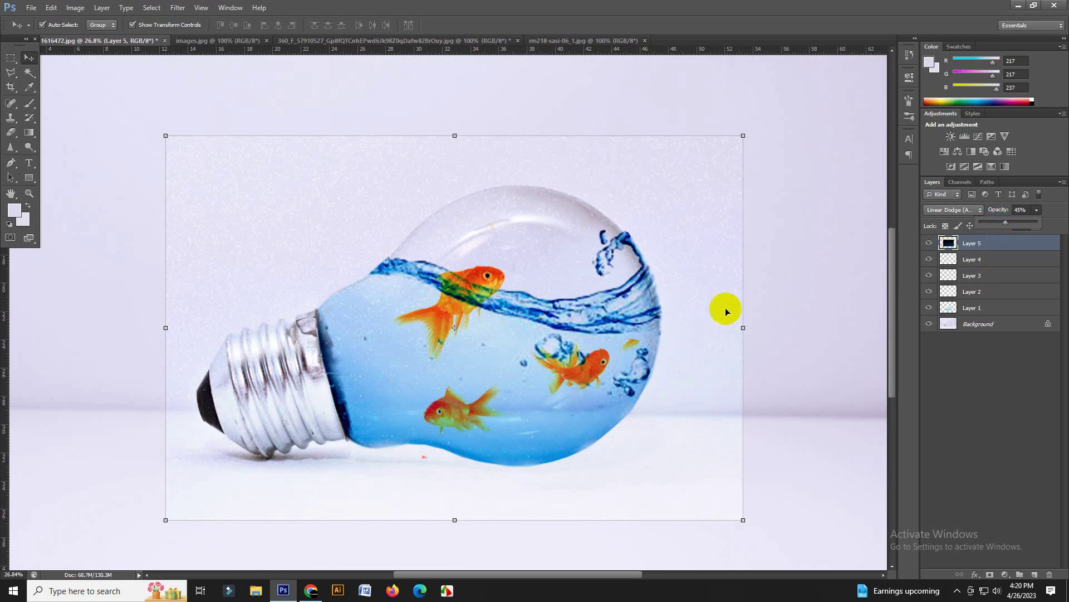
left_click(12, 133)
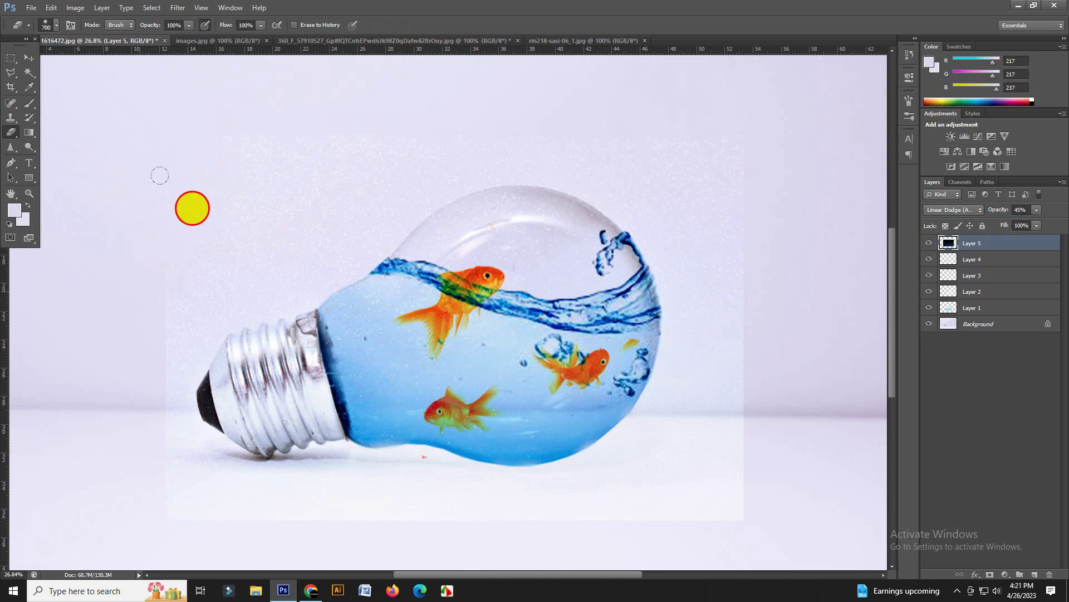
Step: Erase stars left of and below the bulb base, across the floor, and above the bulb
mouse_move(137, 343)
left_mouse_down()
mouse_move(160, 351)
mouse_move(237, 286)
left_mouse_up()
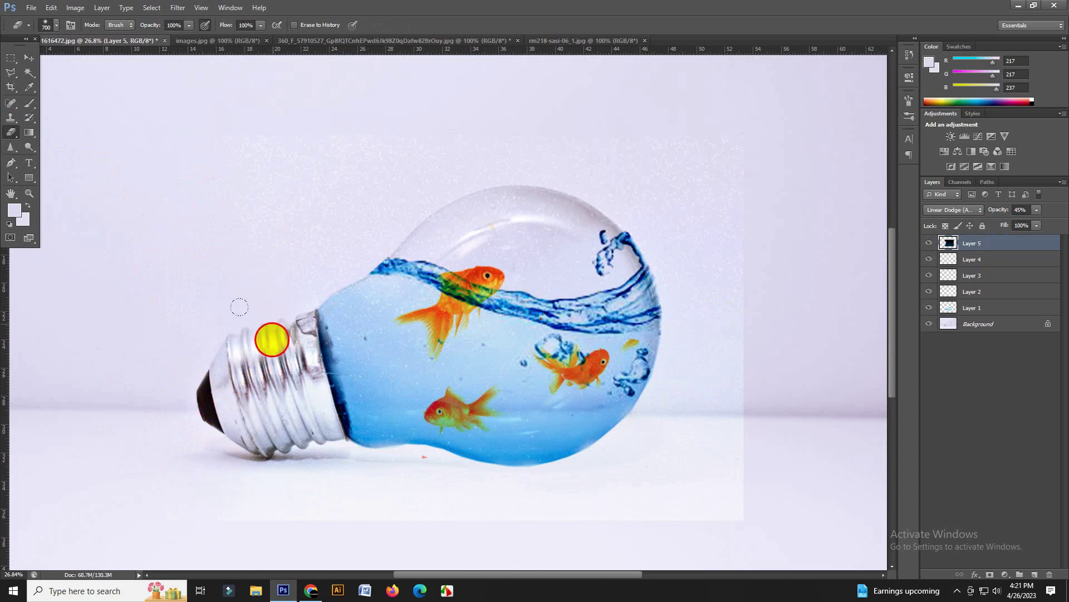
mouse_move(240, 334)
left_mouse_down()
mouse_move(257, 461)
mouse_move(371, 462)
left_mouse_up()
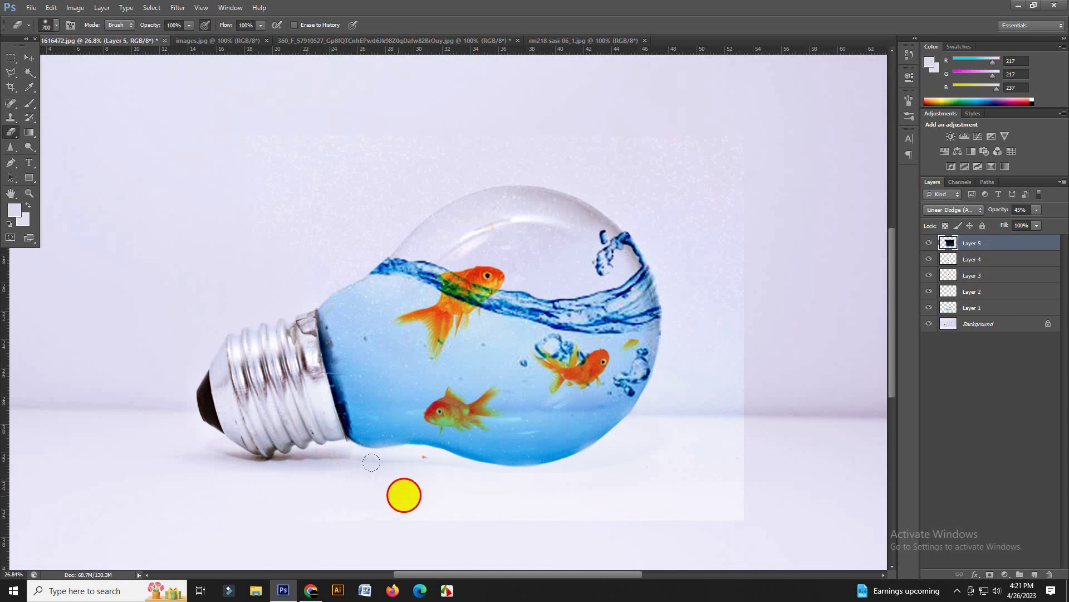
mouse_move(333, 458)
left_mouse_down()
mouse_move(547, 470)
mouse_move(698, 432)
mouse_move(644, 404)
mouse_move(673, 302)
mouse_move(647, 198)
mouse_move(396, 132)
mouse_move(366, 143)
mouse_move(322, 196)
mouse_move(234, 208)
left_mouse_up()
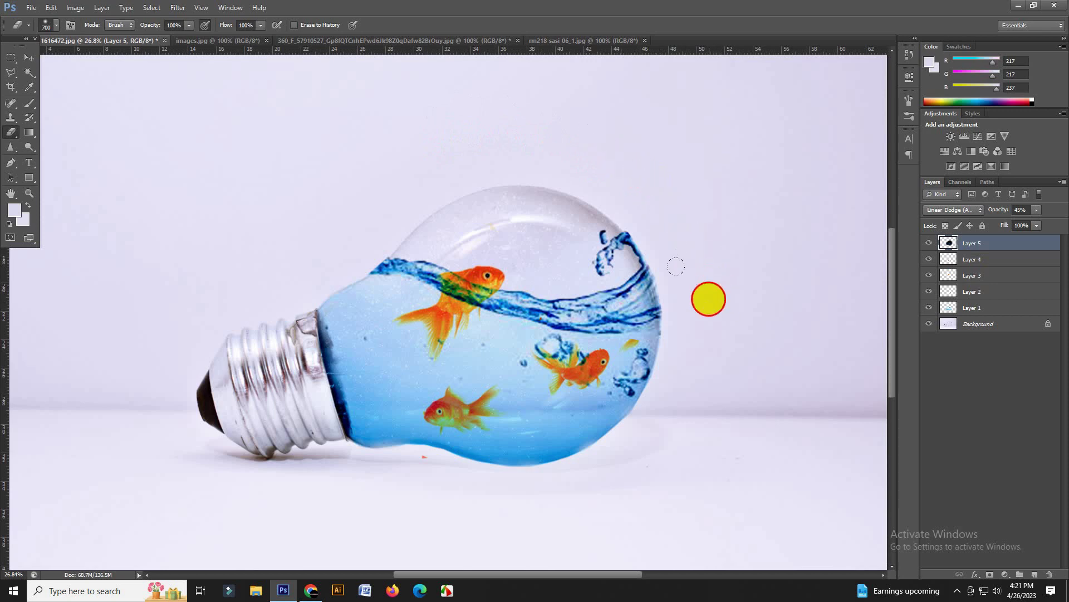
mouse_move(676, 266)
left_mouse_down()
mouse_move(467, 475)
mouse_move(143, 320)
left_mouse_up()
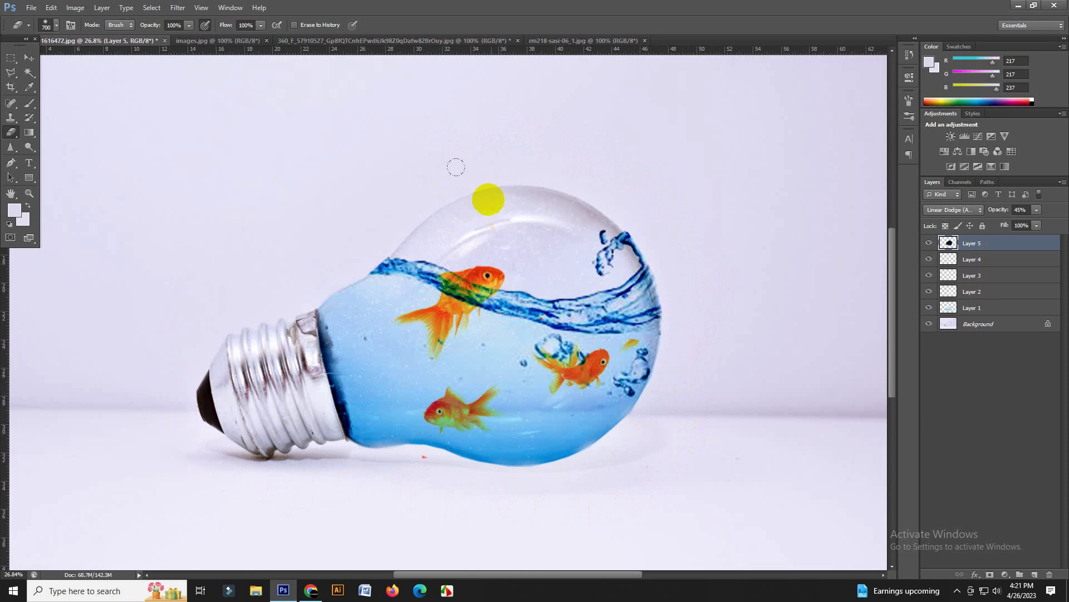
left_click(447, 169)
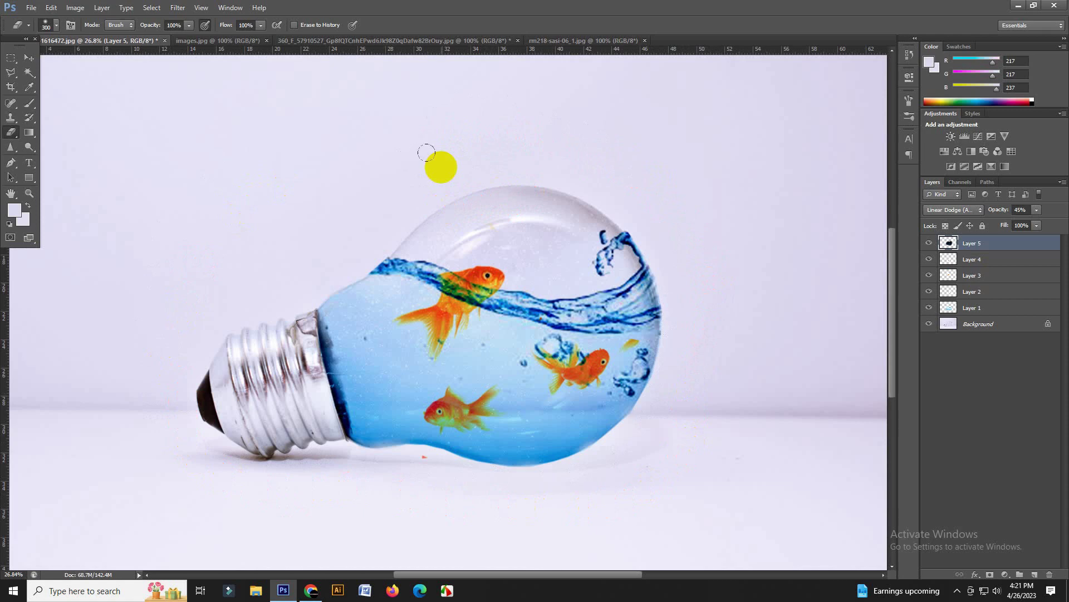
Step: Zoom in and erase stray stars over the upper bulb glass
scroll(423, 245, "up", 1)
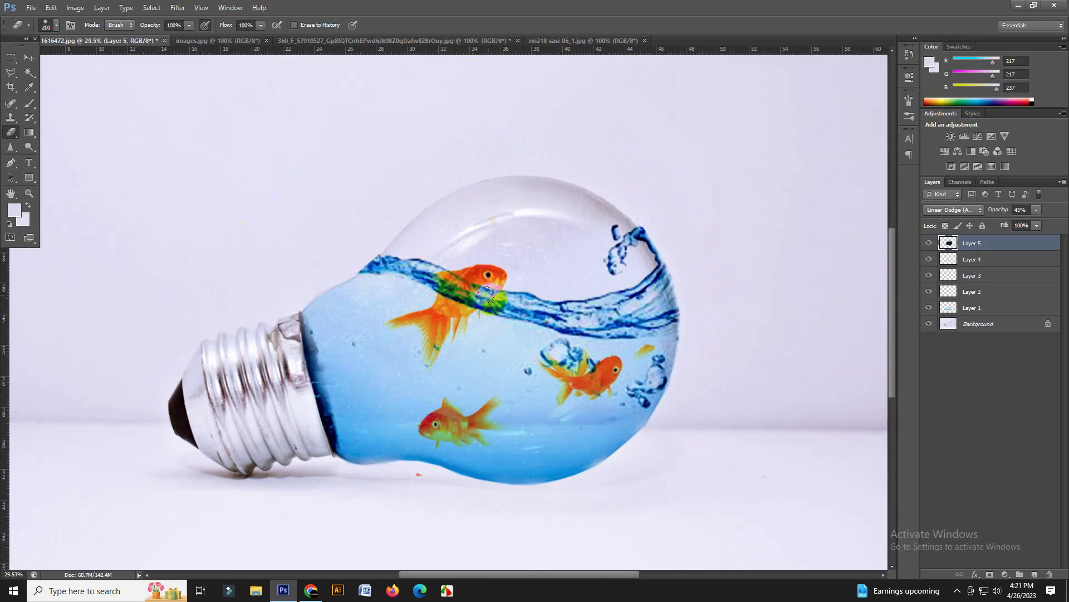
scroll(431, 256, "up", 1)
scroll(437, 262, "up", 1)
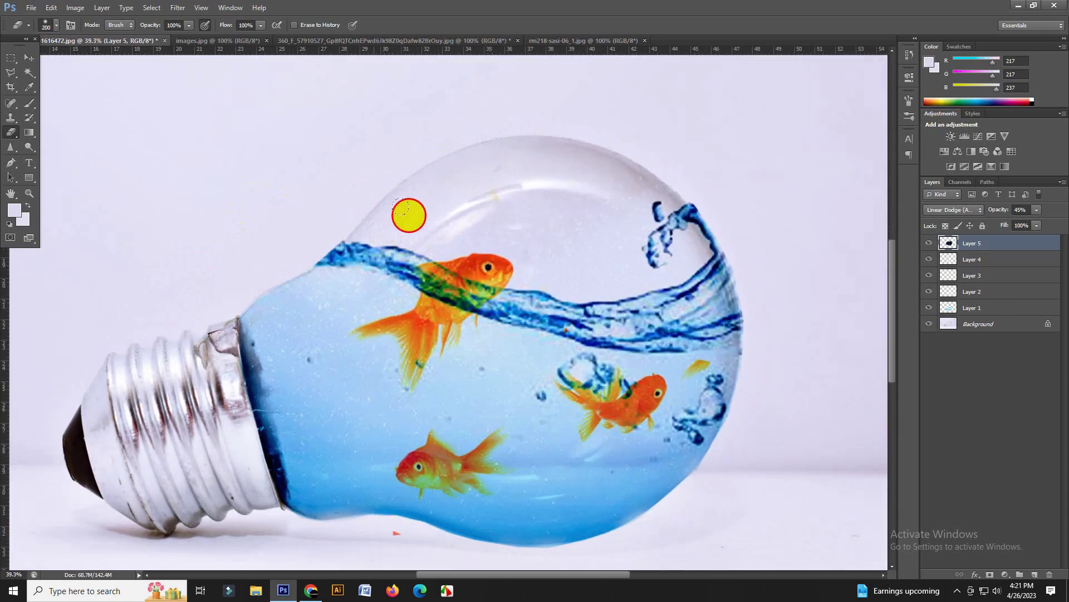
left_click_drag(378, 215, 504, 232)
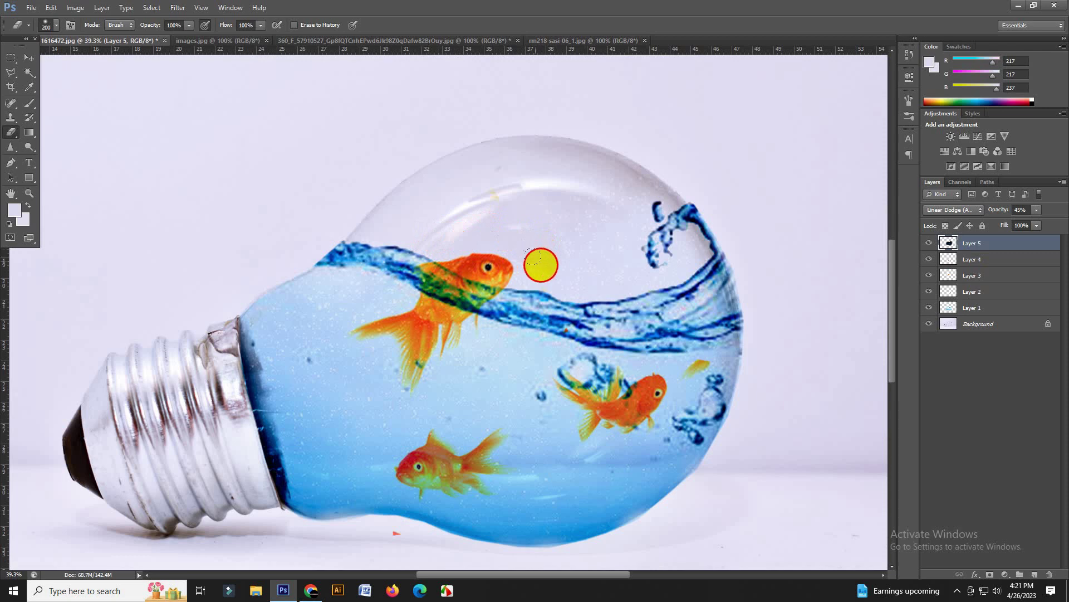
mouse_move(541, 264)
left_mouse_down()
mouse_move(571, 274)
mouse_move(636, 169)
mouse_move(671, 178)
mouse_move(619, 228)
left_mouse_up()
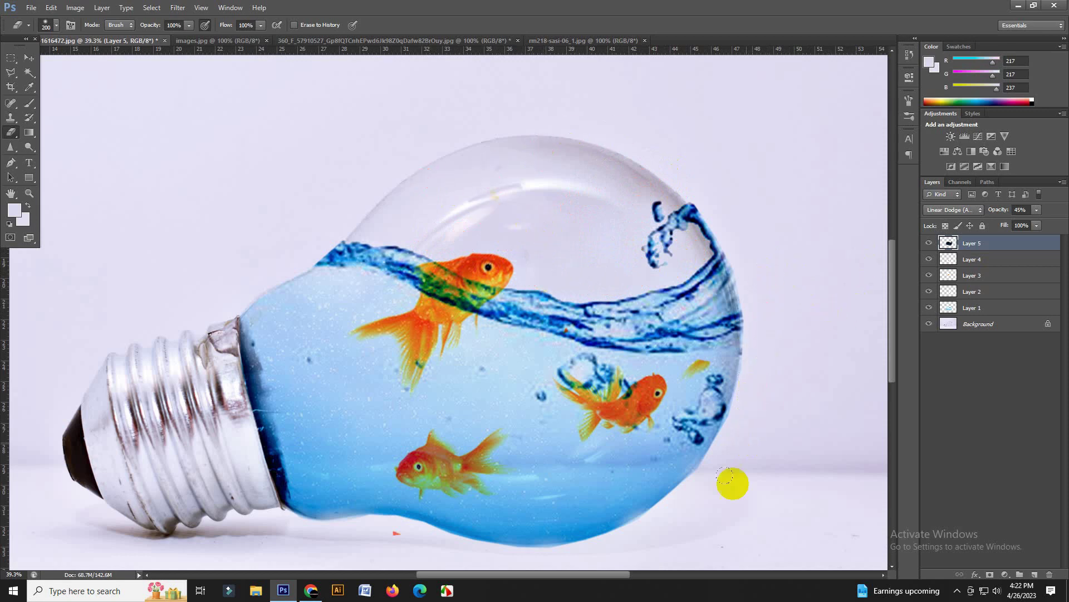
scroll(611, 509, "down", 2)
scroll(557, 501, "down", 4)
scroll(479, 479, "down", 1)
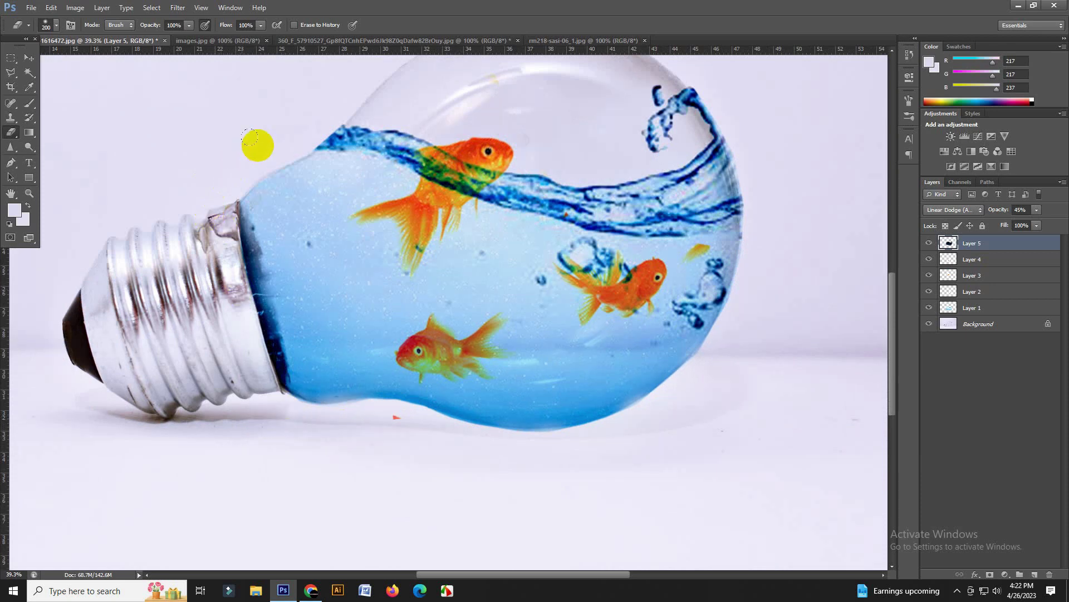
Step: Erase stars beside the bulb neck, along its left edge, and a spot on the lower fish
left_click_drag(254, 146, 225, 158)
left_click(277, 127)
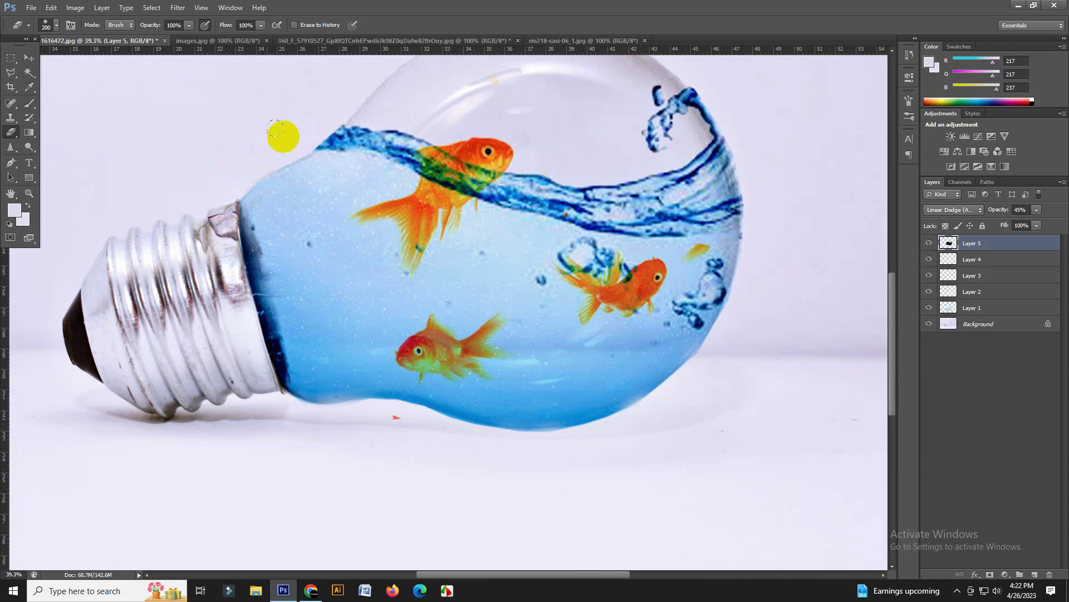
left_click_drag(281, 140, 250, 388)
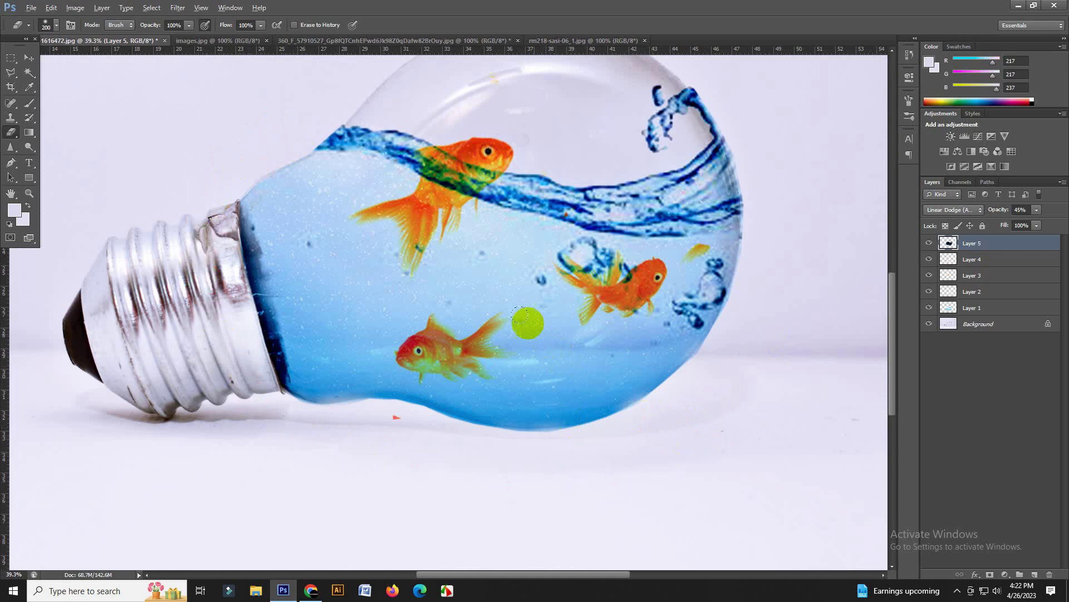
scroll(526, 319, "down", 3)
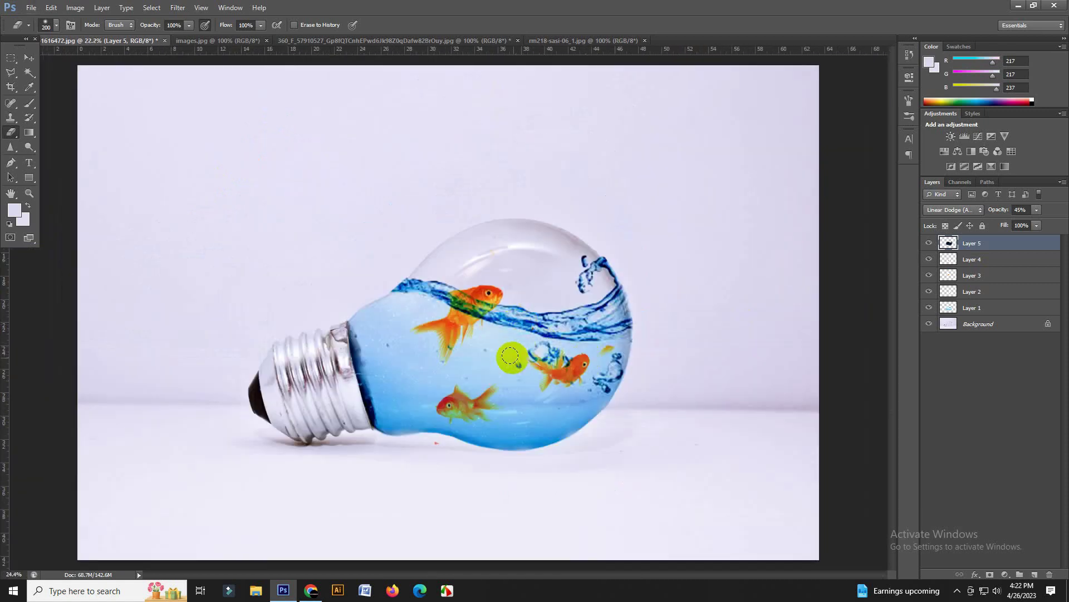
scroll(510, 355, "up", 2)
scroll(504, 361, "up", 1)
scroll(504, 361, "up", 1)
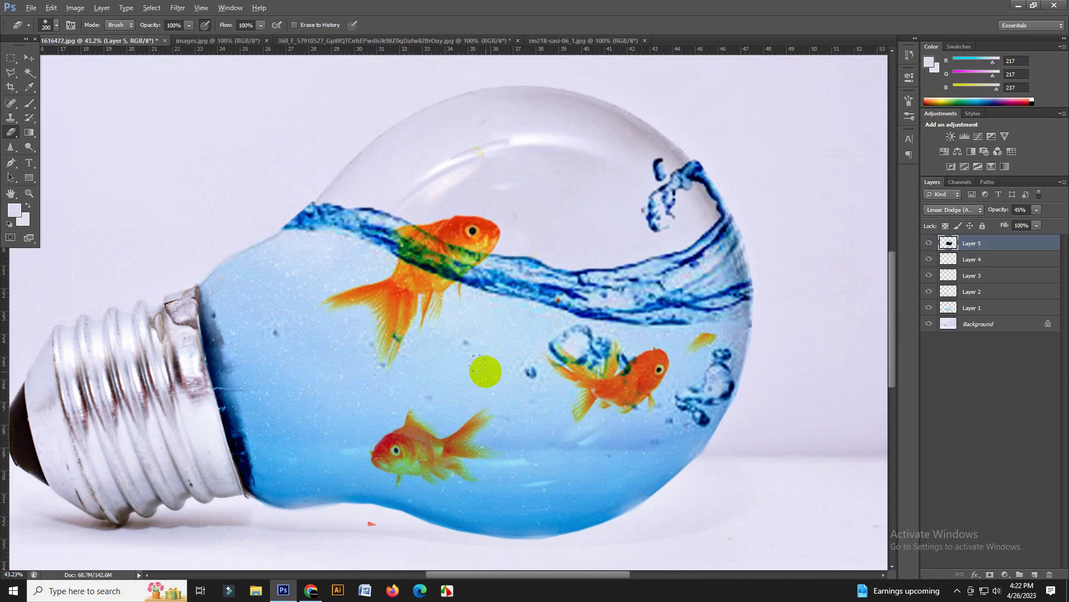
scroll(485, 371, "down", 2)
scroll(485, 371, "down", 2)
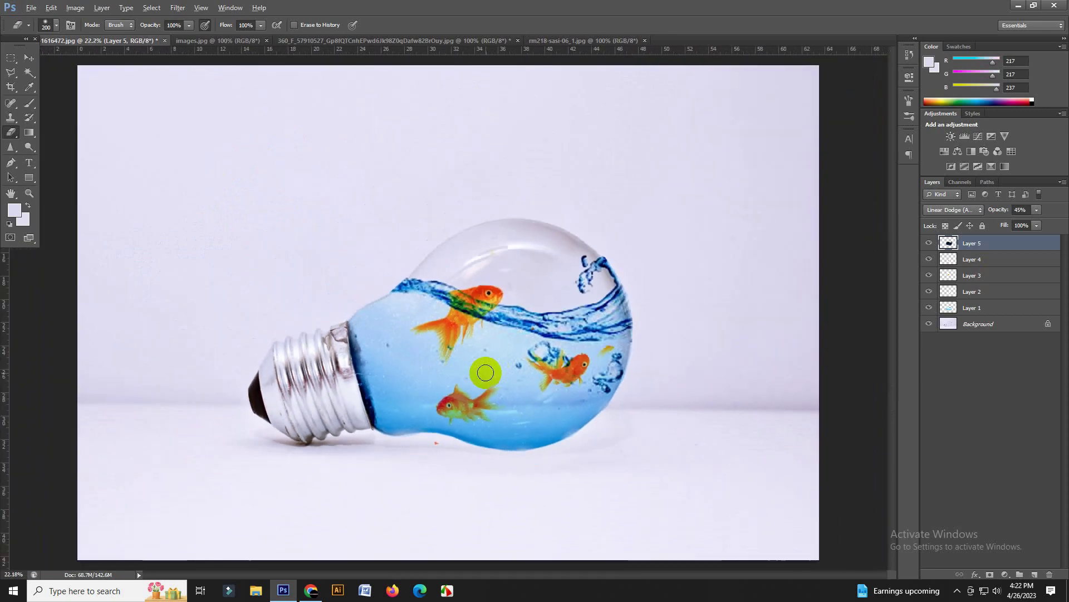
scroll(485, 371, "down", 1)
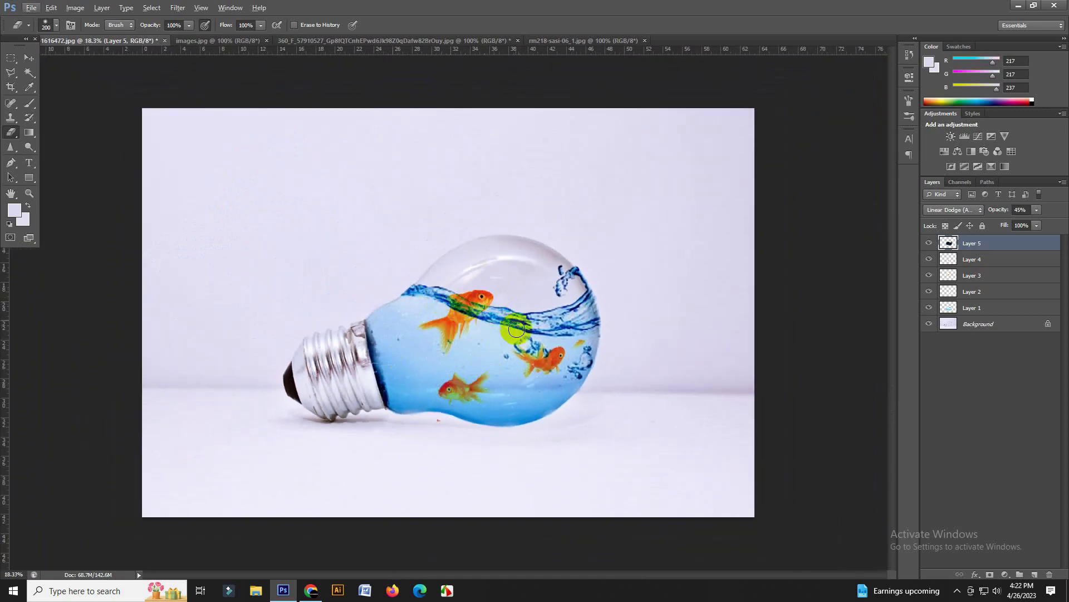
left_click(471, 402)
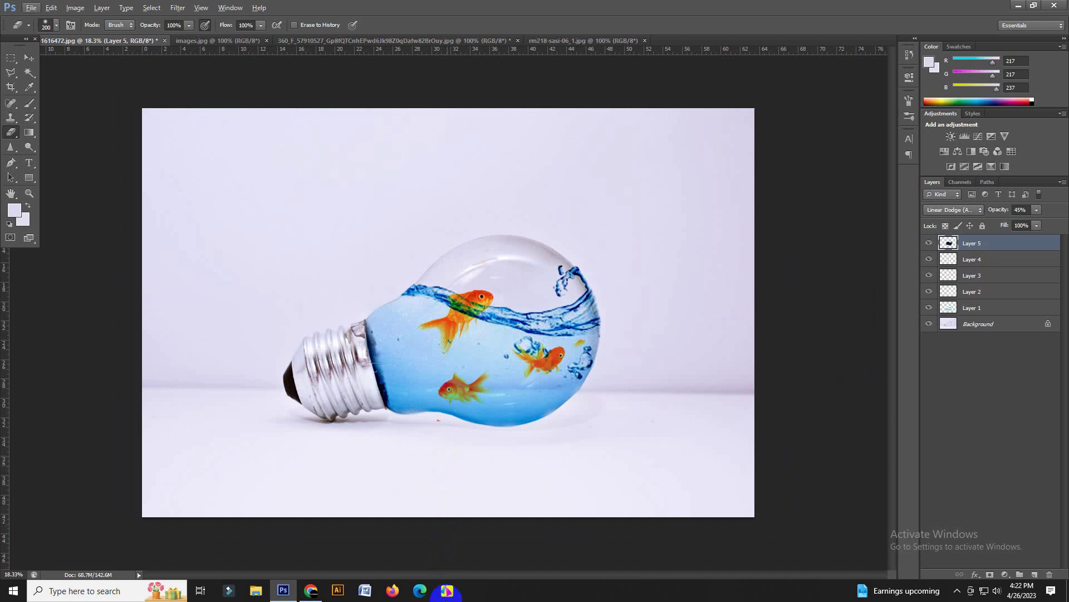